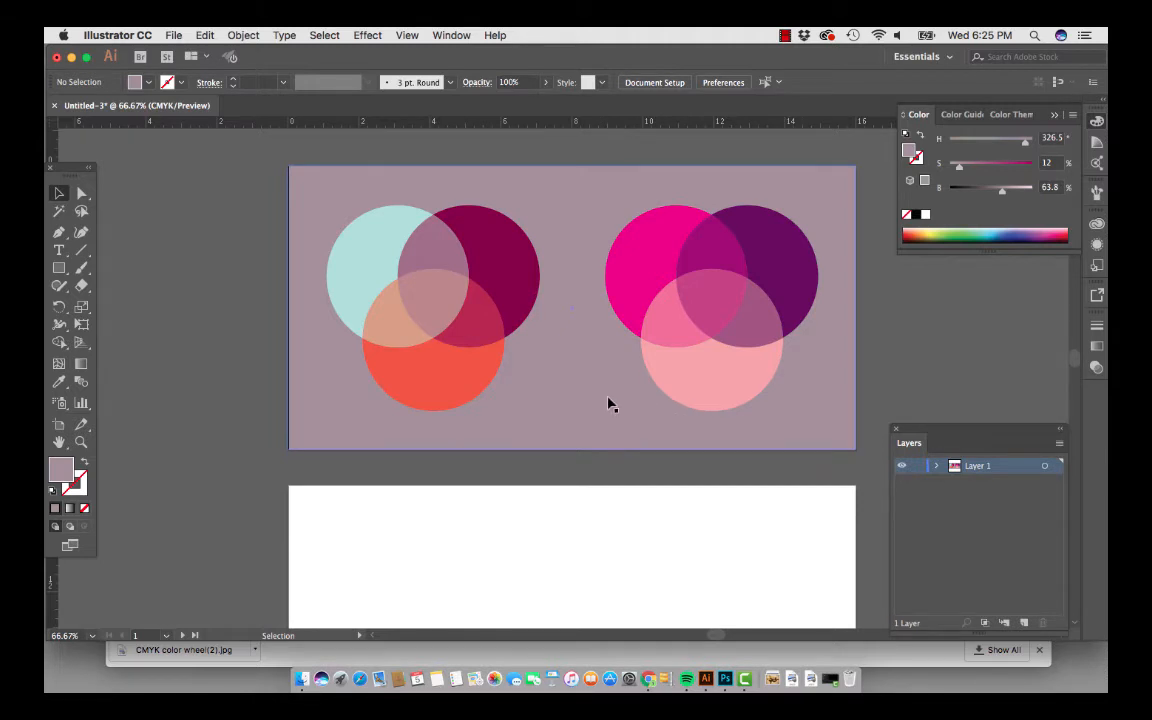
- Switch to Chrome, dismiss the open save dialog, and open CMYK color wheel.jpg from the Chromatic Transparency project page
click(460, 652)
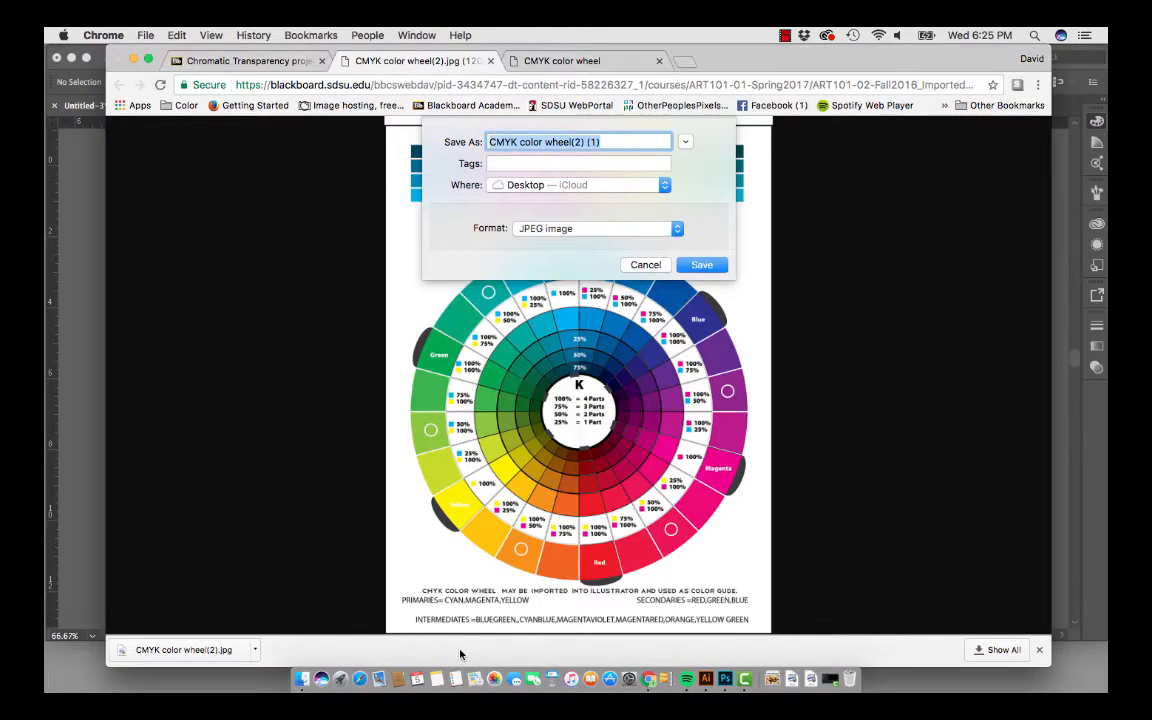
click(646, 264)
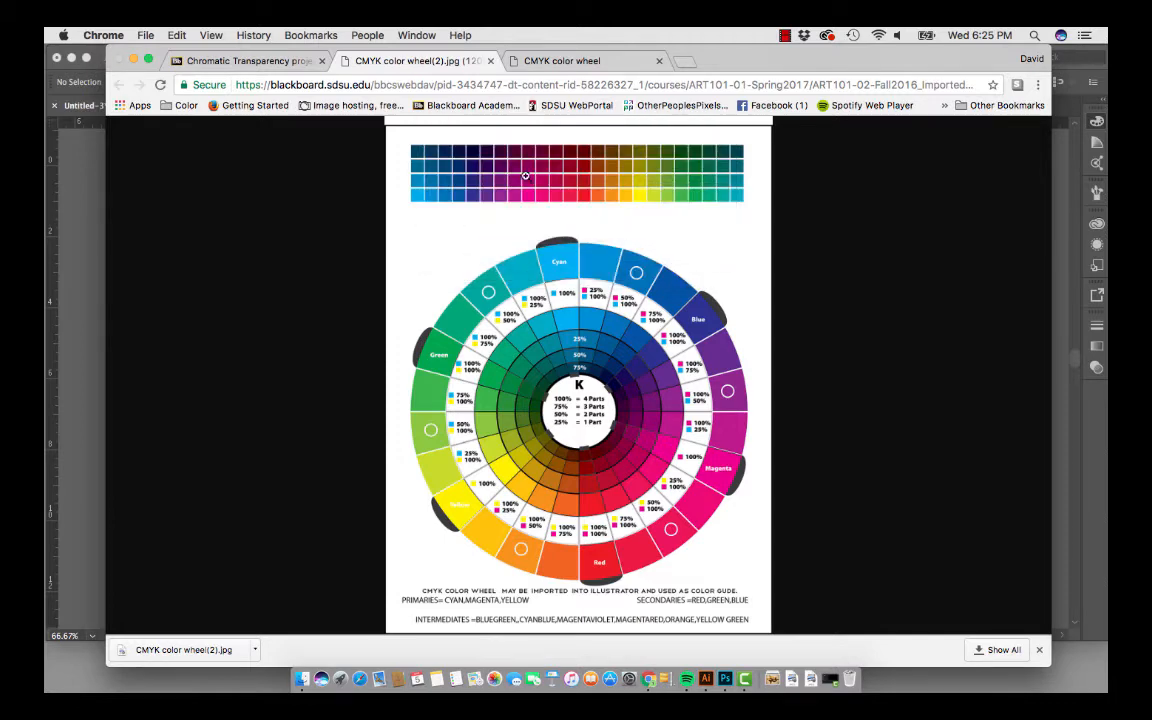
click(283, 64)
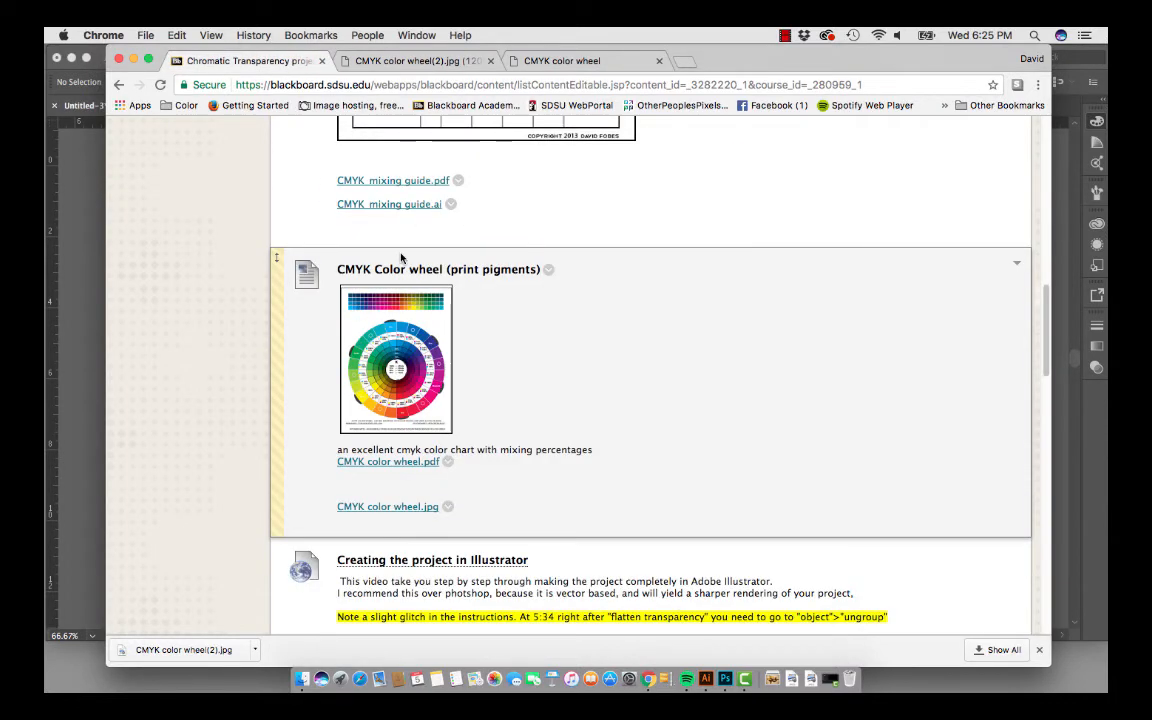
scroll(410, 258, up, 3)
scroll(401, 258, up, 10)
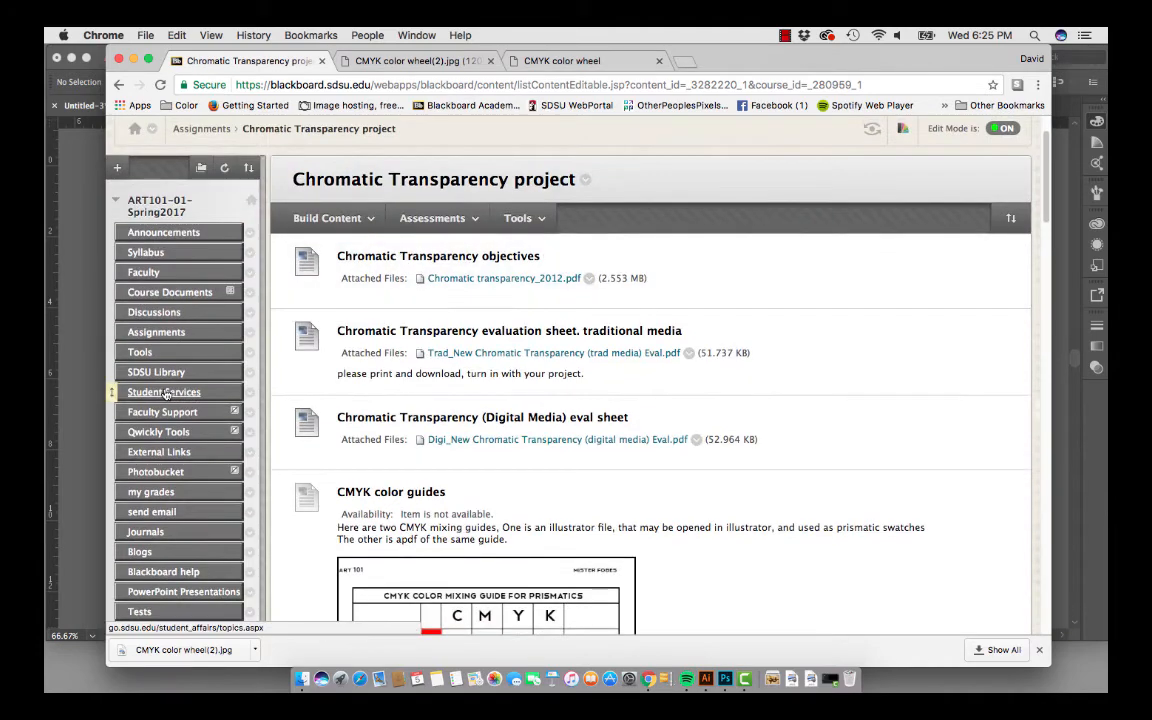
scroll(510, 310, down, 15)
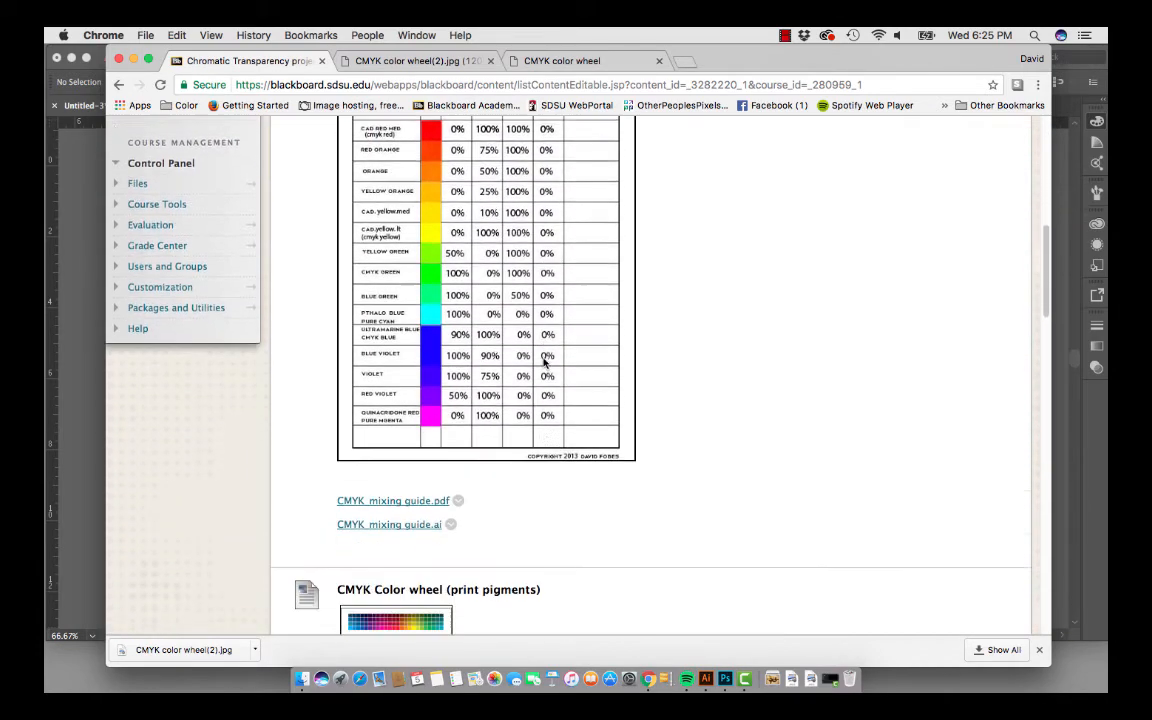
scroll(545, 364, down, 3)
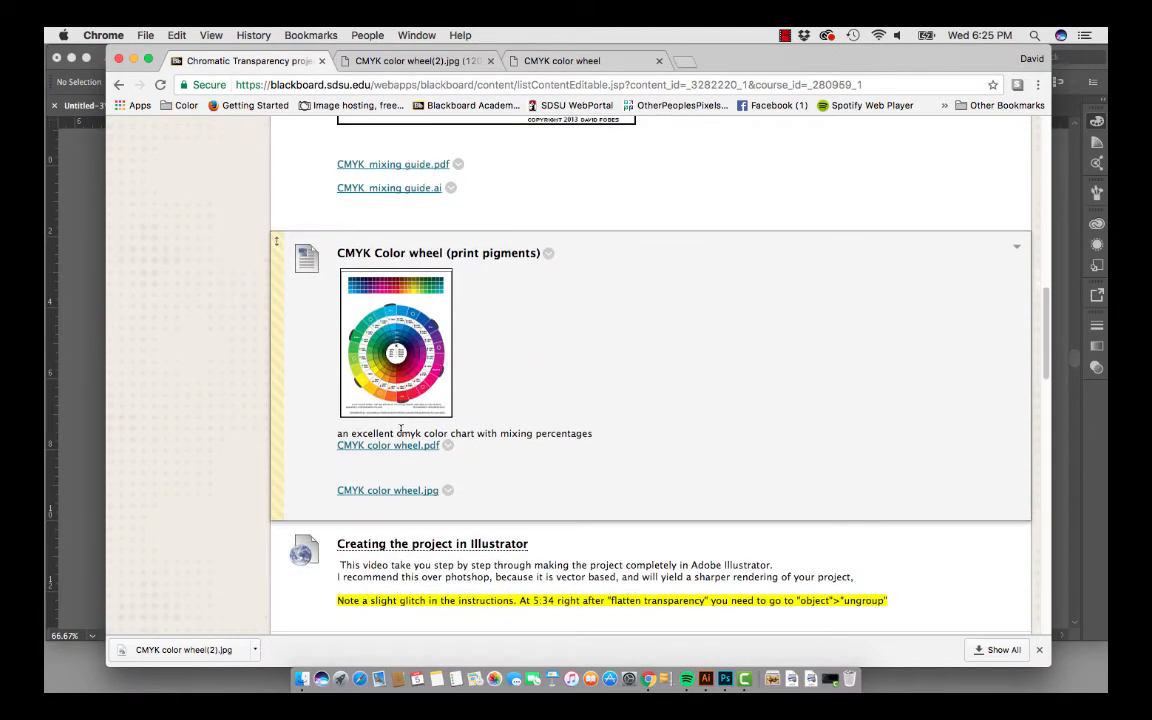
click(386, 491)
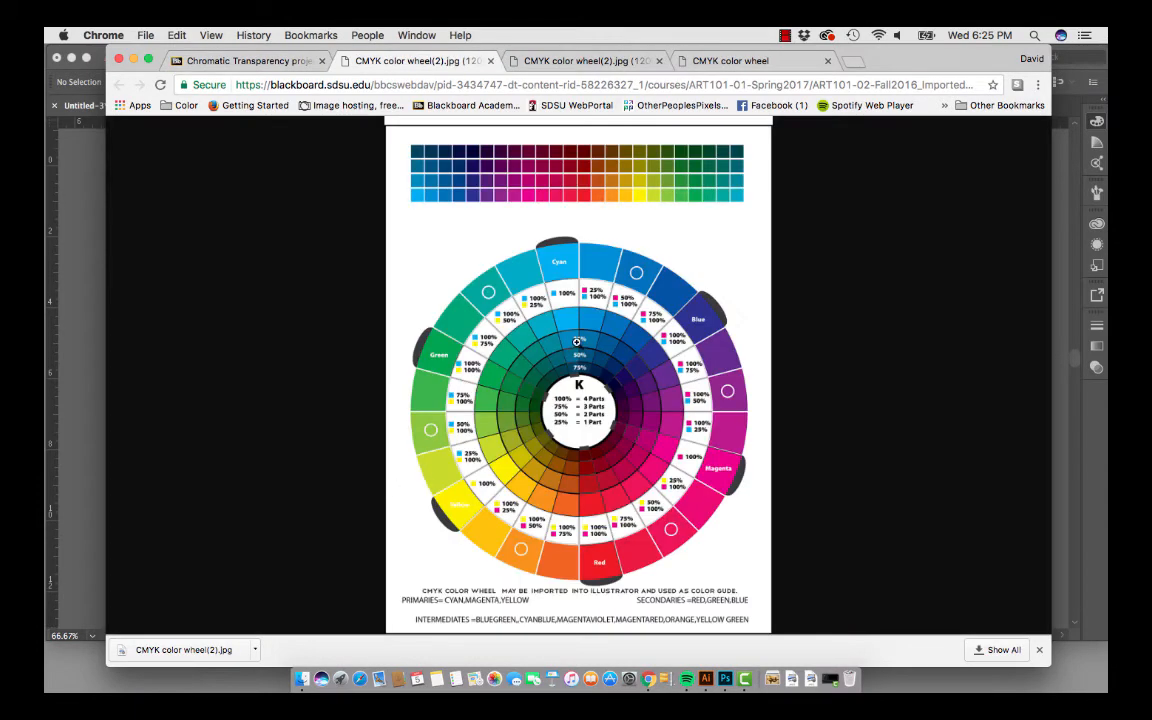
- Save the color wheel image to the Desktop as the JPEG "CMYK color wheel(2) (1)"
right_click(719, 220)
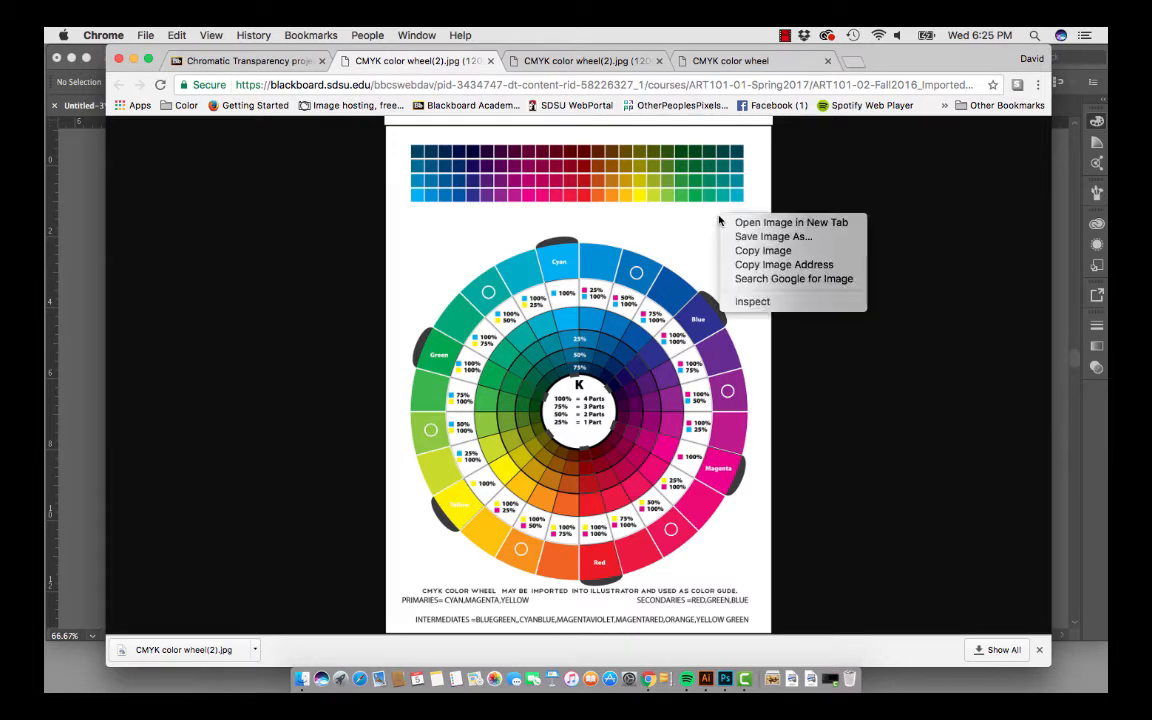
click(765, 237)
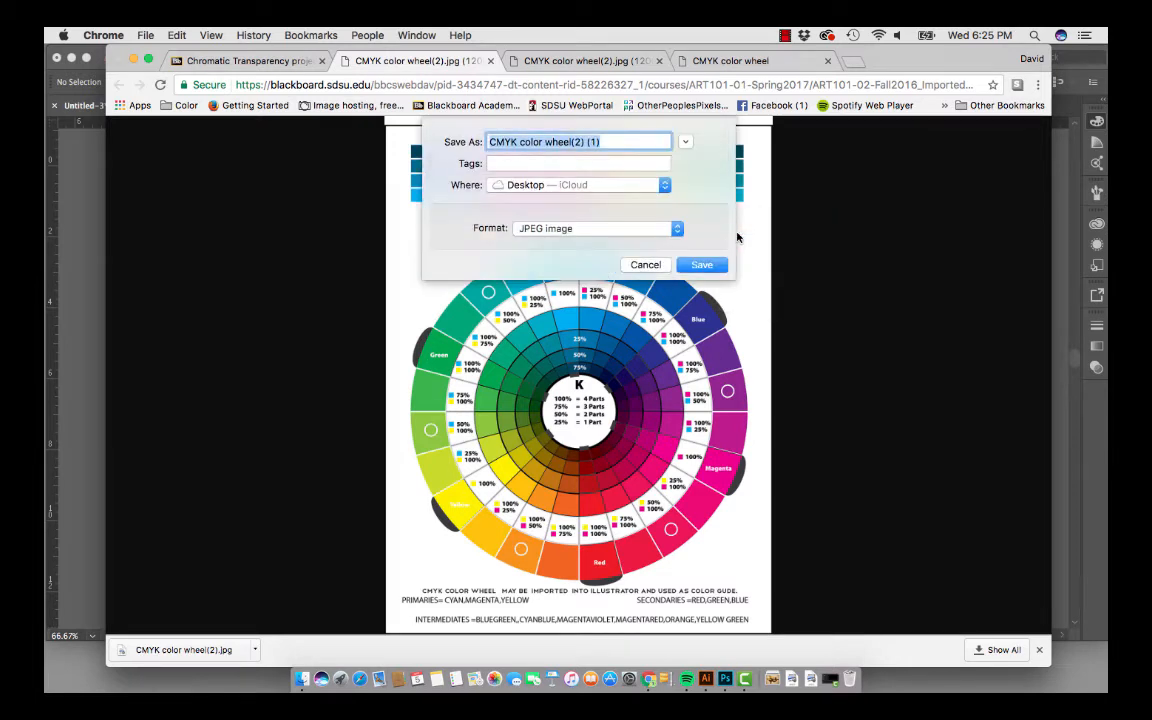
click(708, 266)
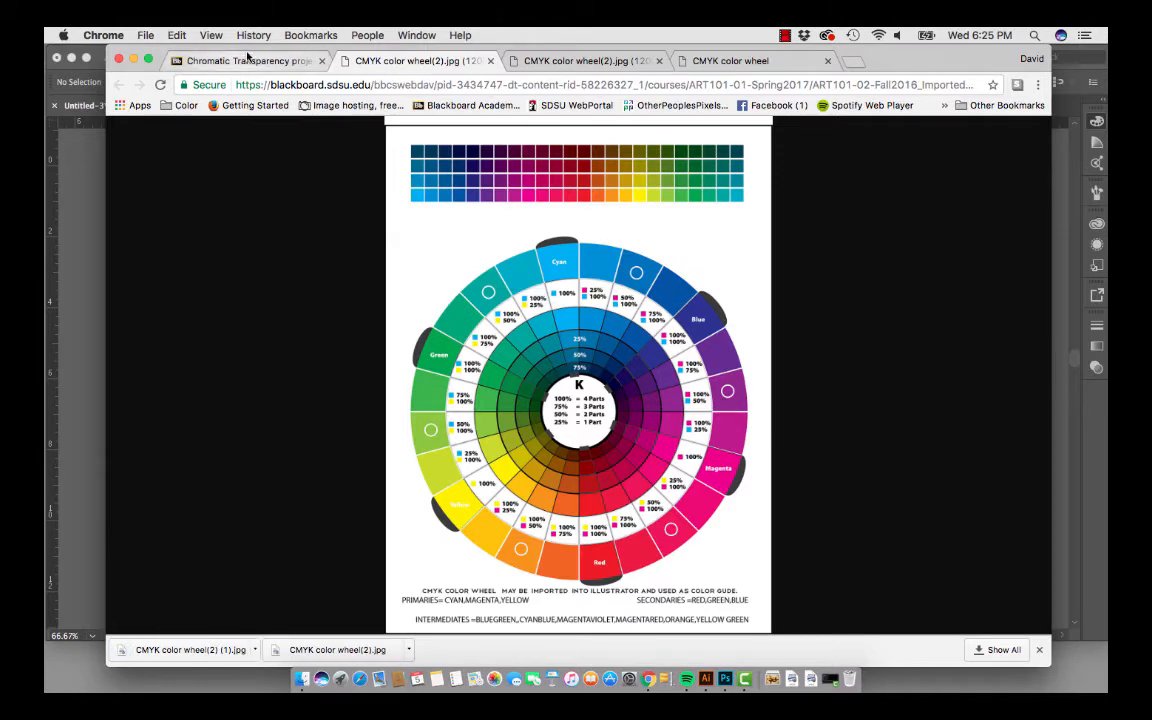
- Switch to Illustrator and create a CMYK, 300 ppi document with three 16 x 8 in artboards arranged in a column, 1 in apart
key(super+Tab)
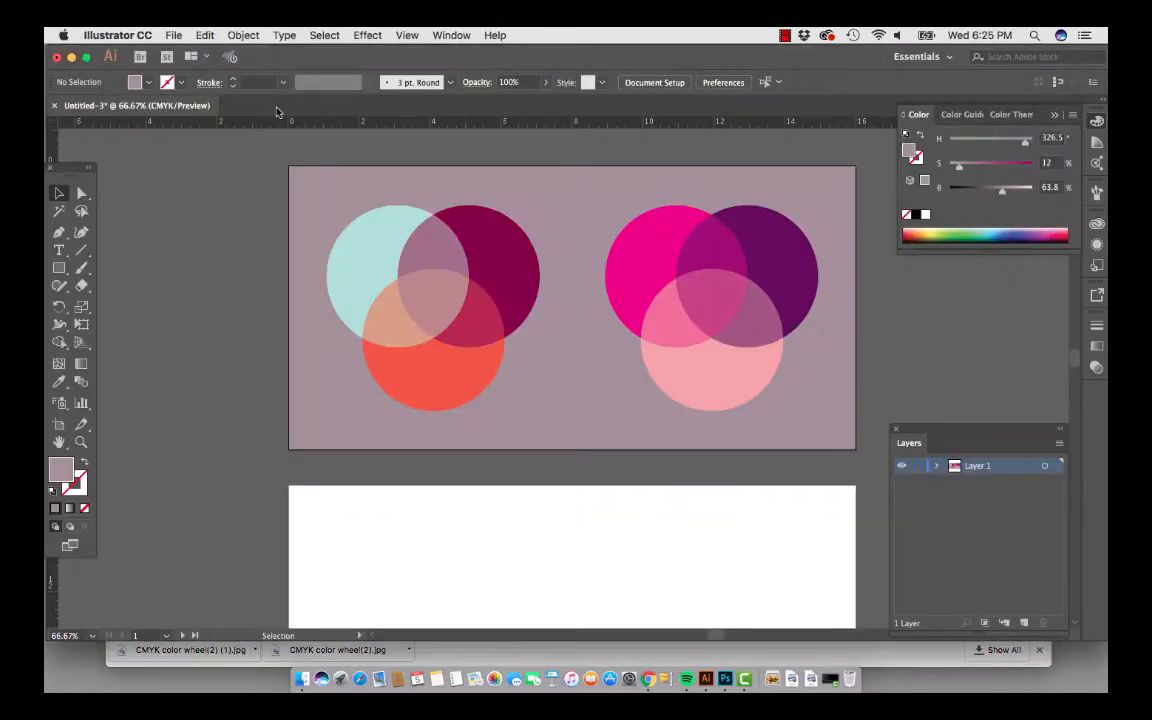
click(172, 36)
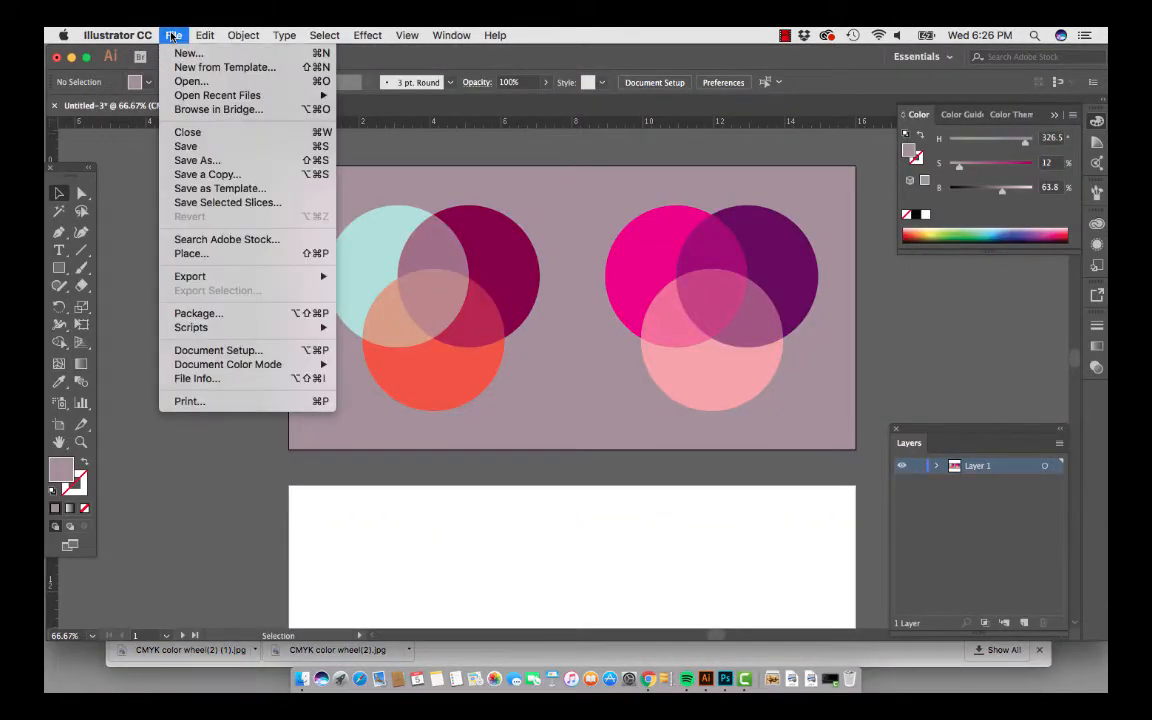
click(237, 104)
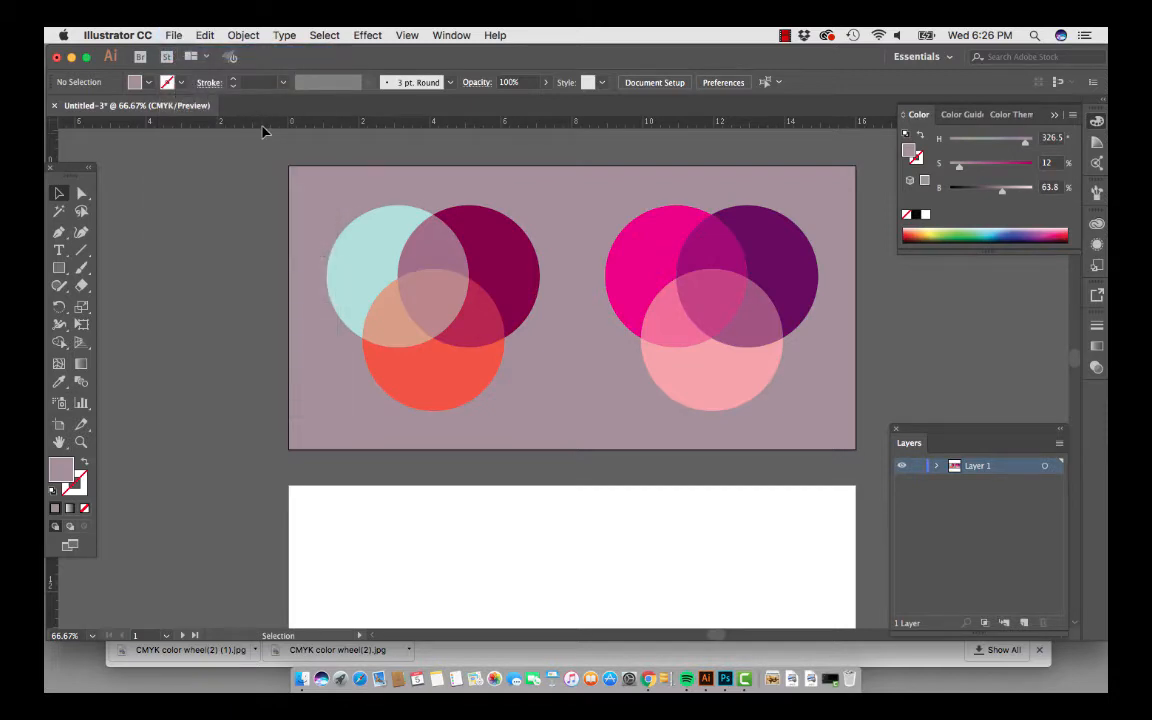
key(super+n)
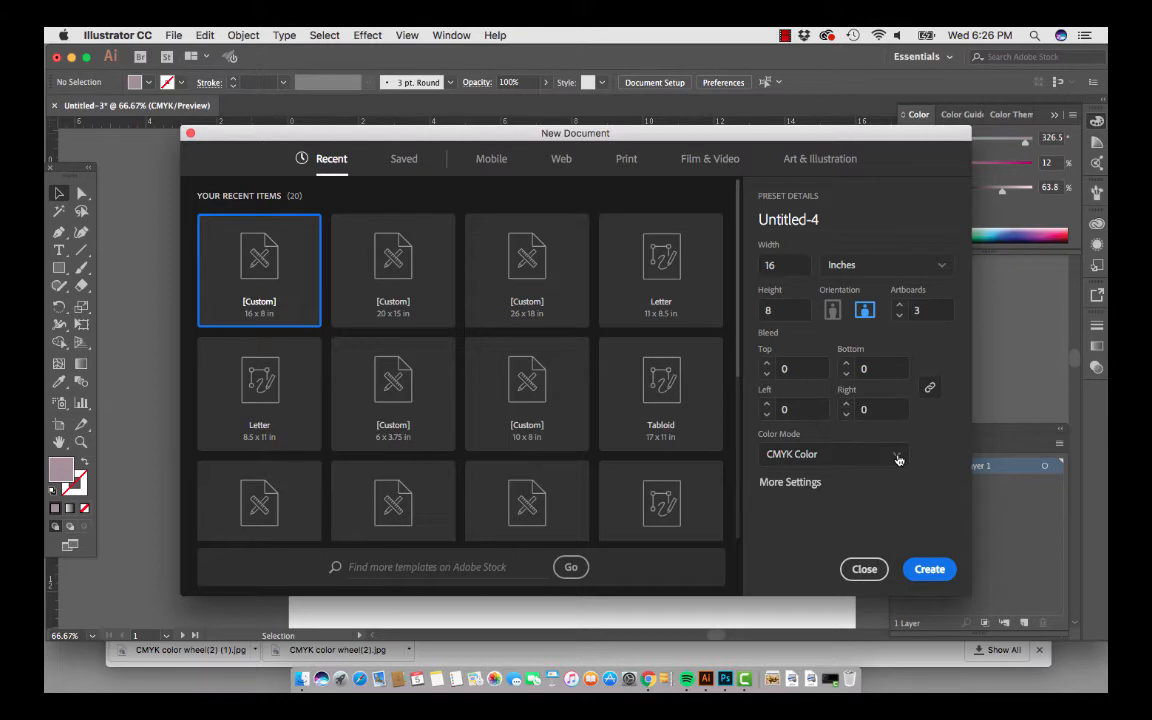
click(813, 482)
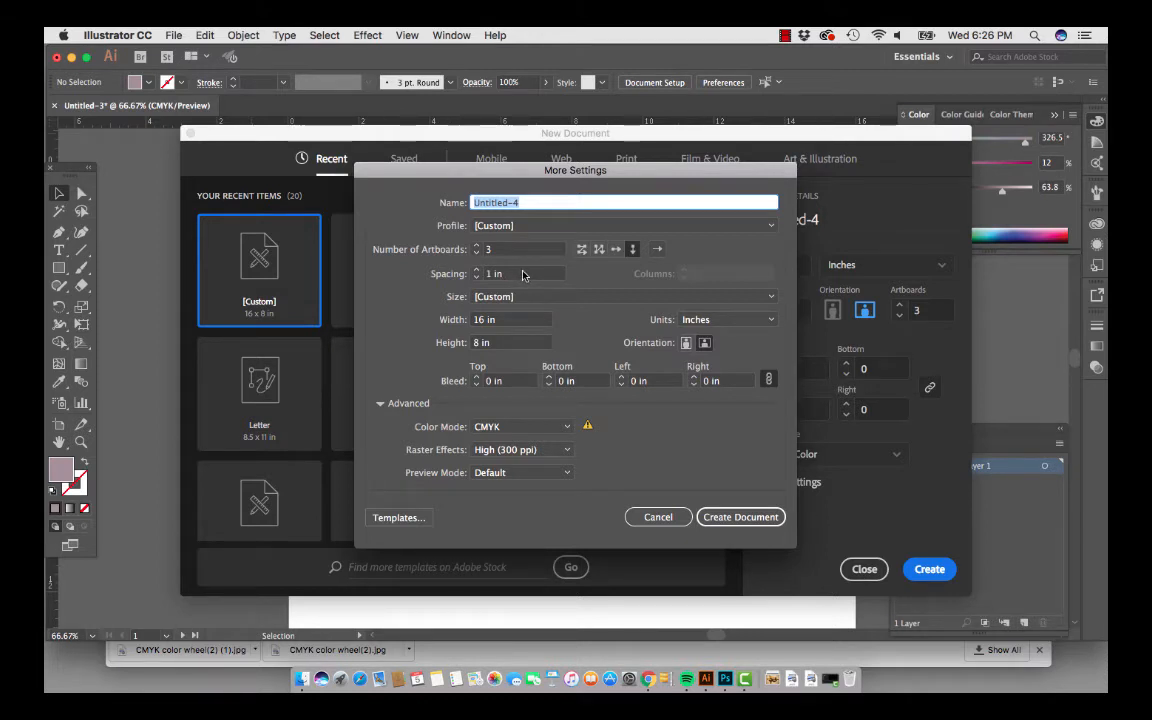
click(631, 251)
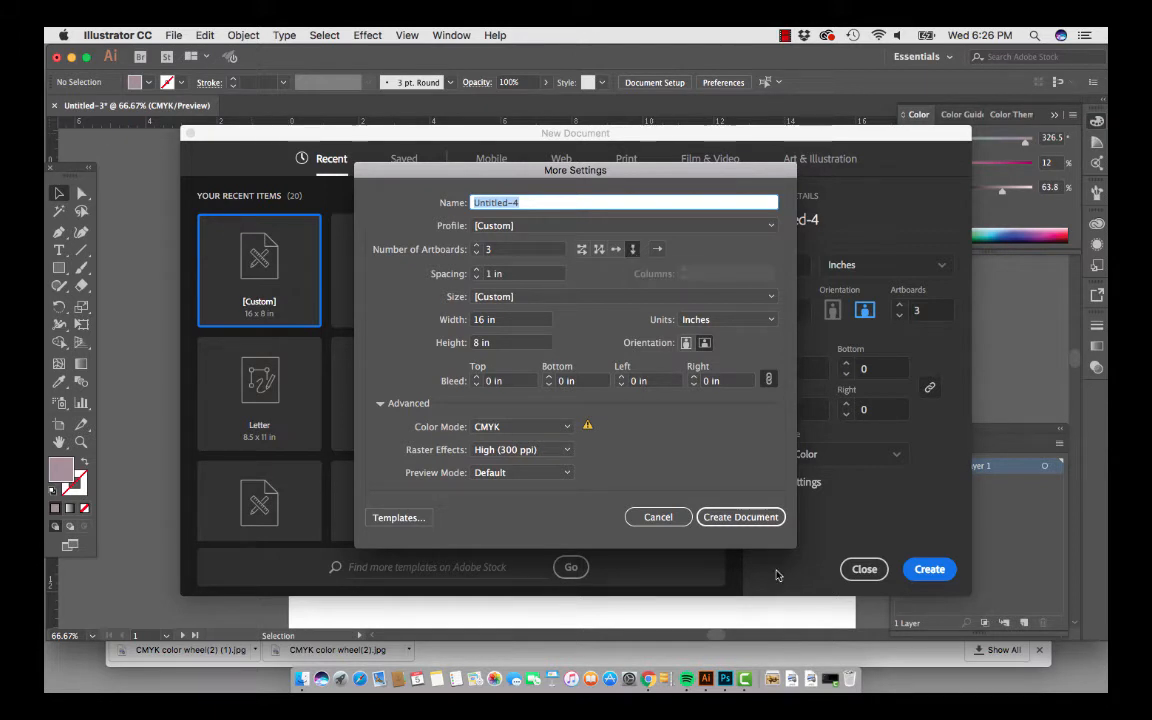
click(757, 518)
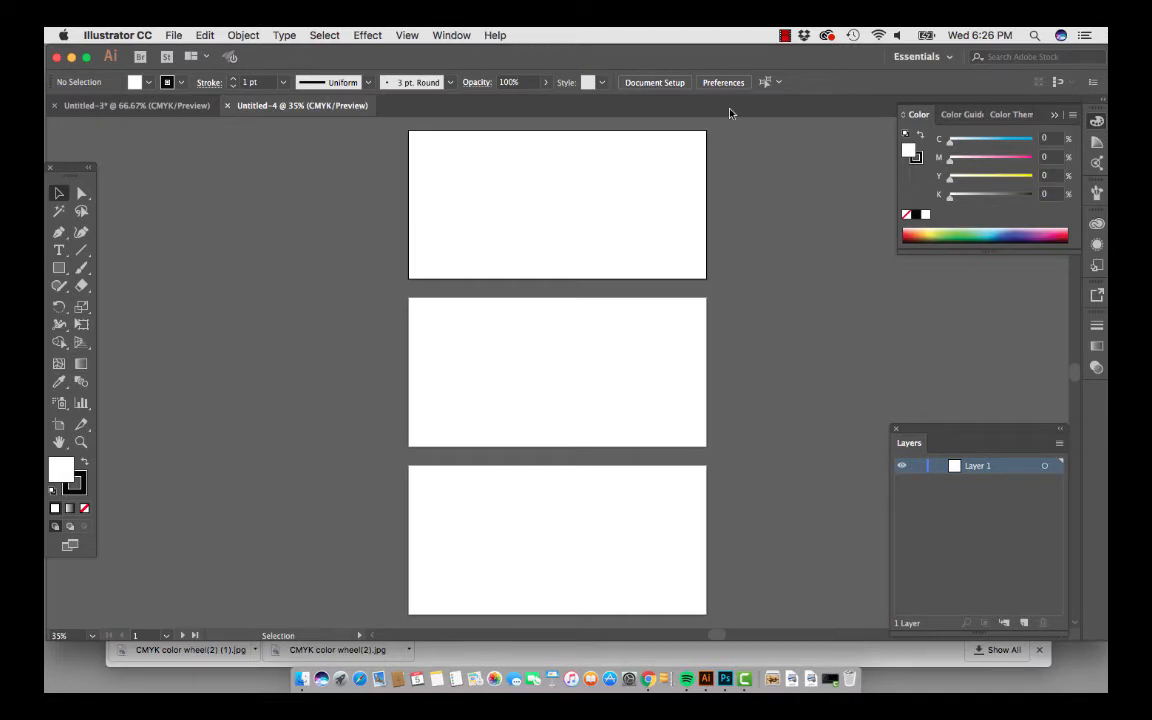
- Display the Transparency settings and show the document rulers
click(451, 35)
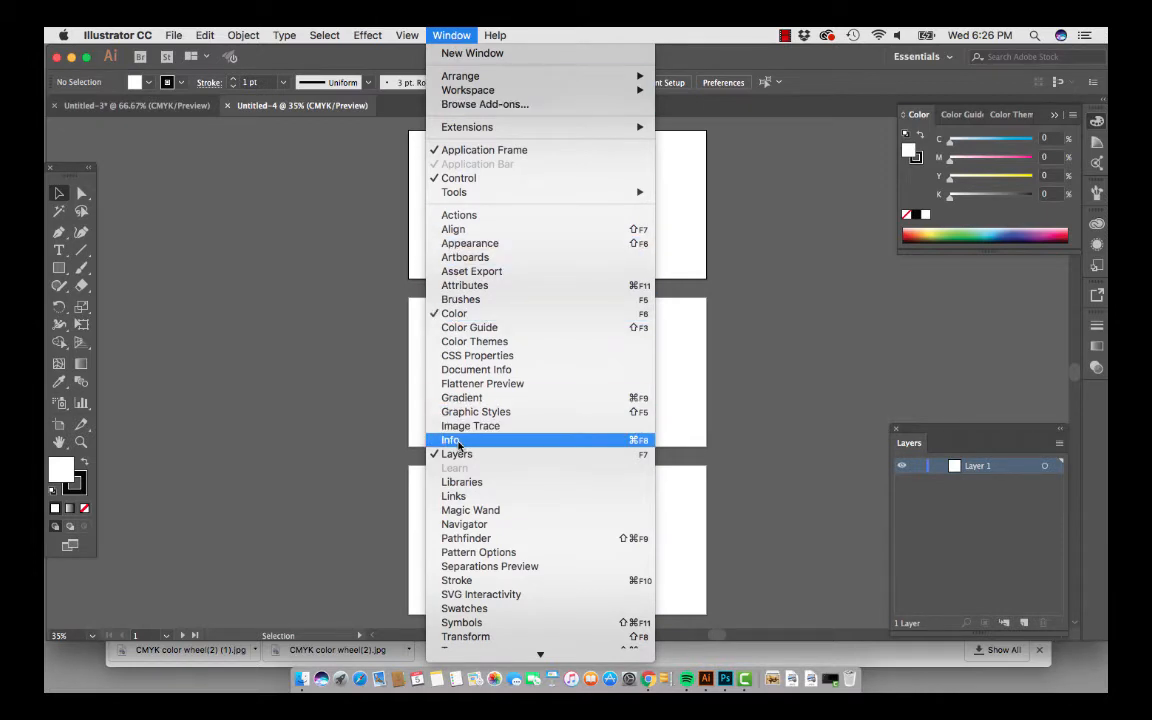
scroll(509, 500, down, 5)
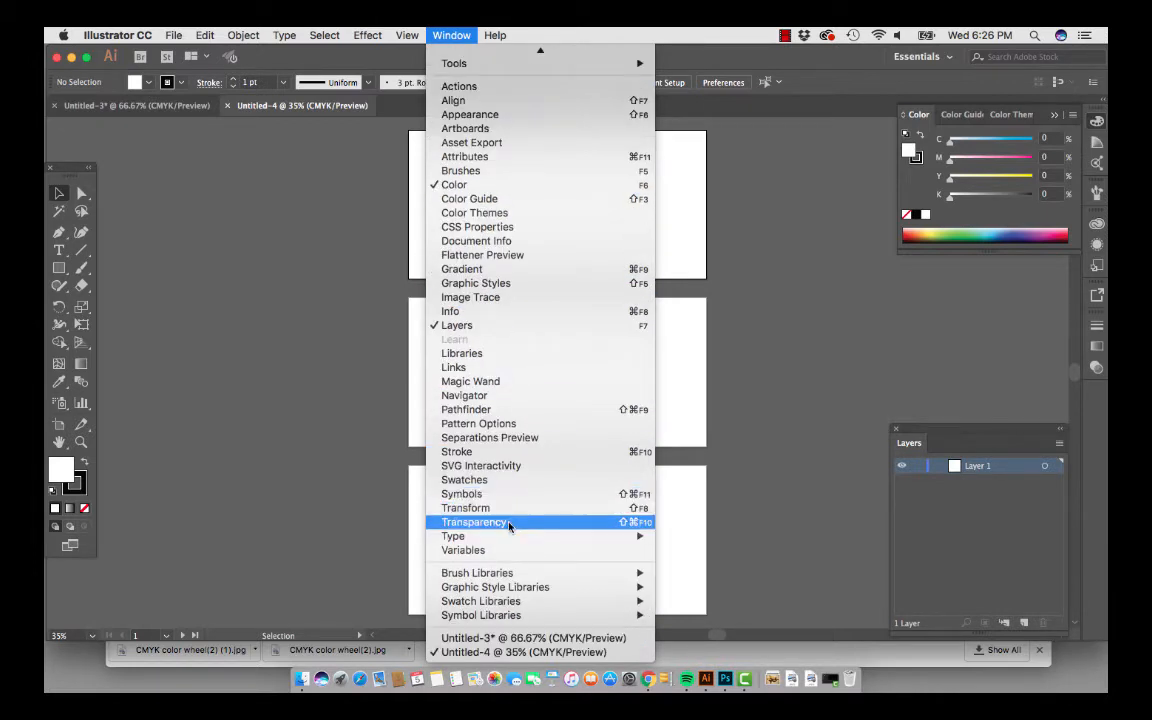
click(509, 523)
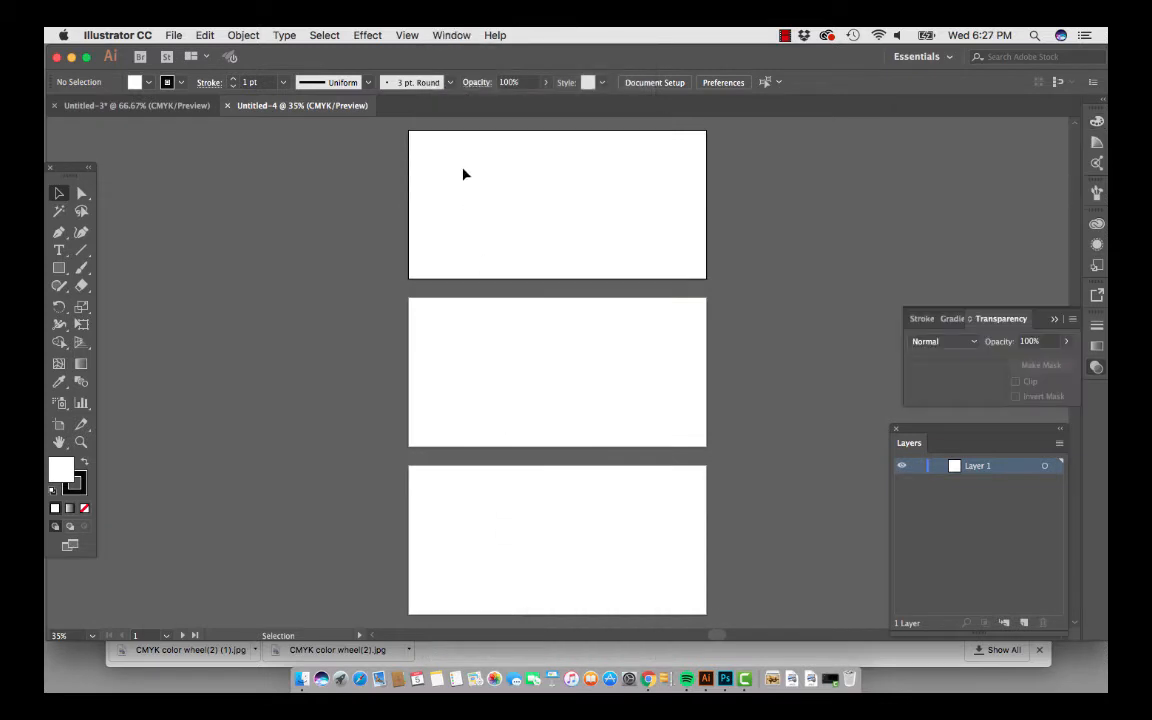
click(405, 35)
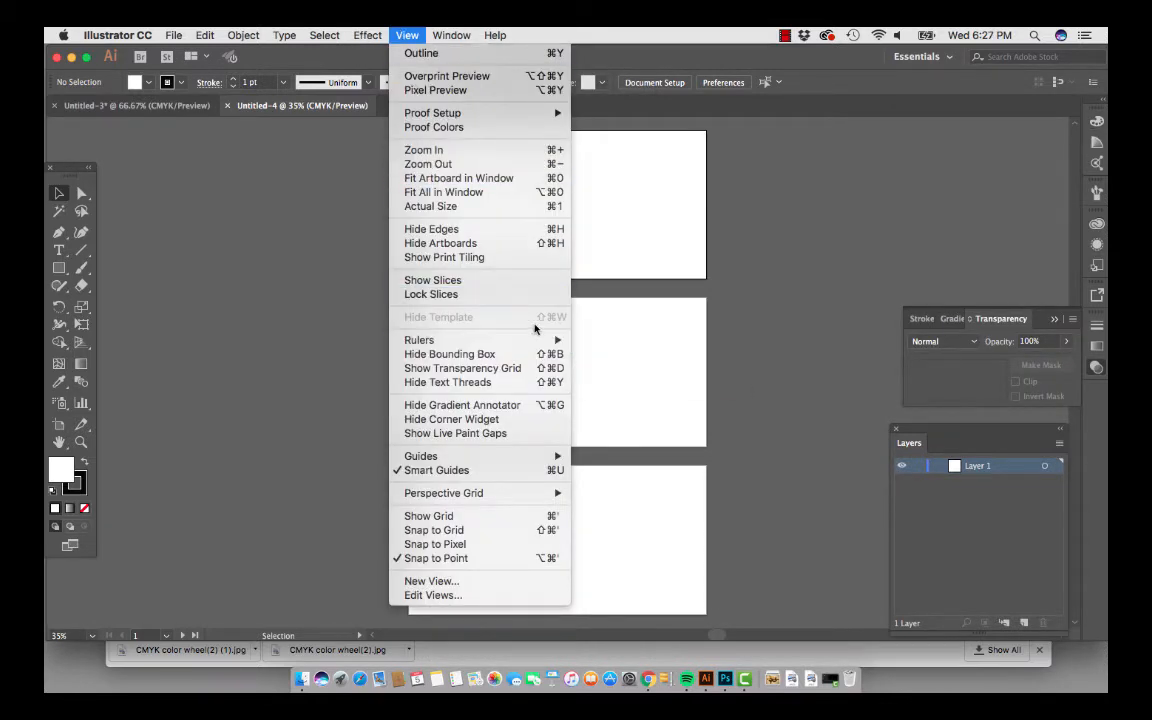
mouse_move(540, 340)
click(608, 341)
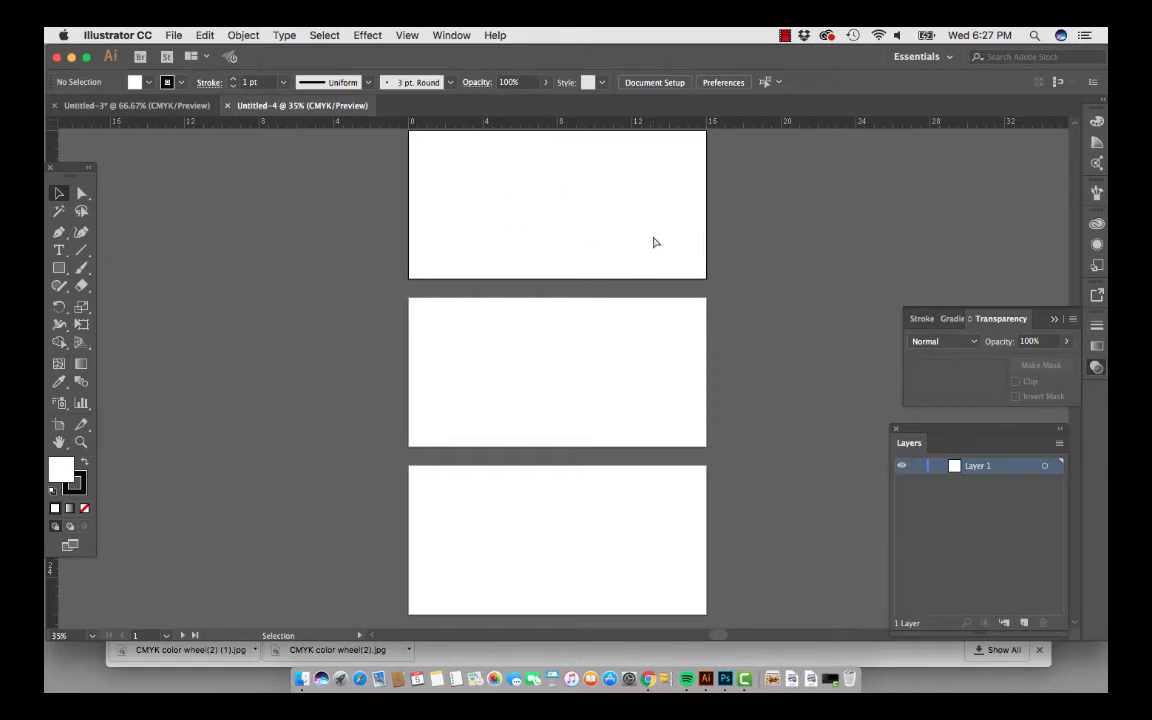
- Create a 4 x 4 in circle in the left half of the first artboard with the Ellipse tool
key(super+equal)
key(super+equal)
scroll(653, 242, up, 6)
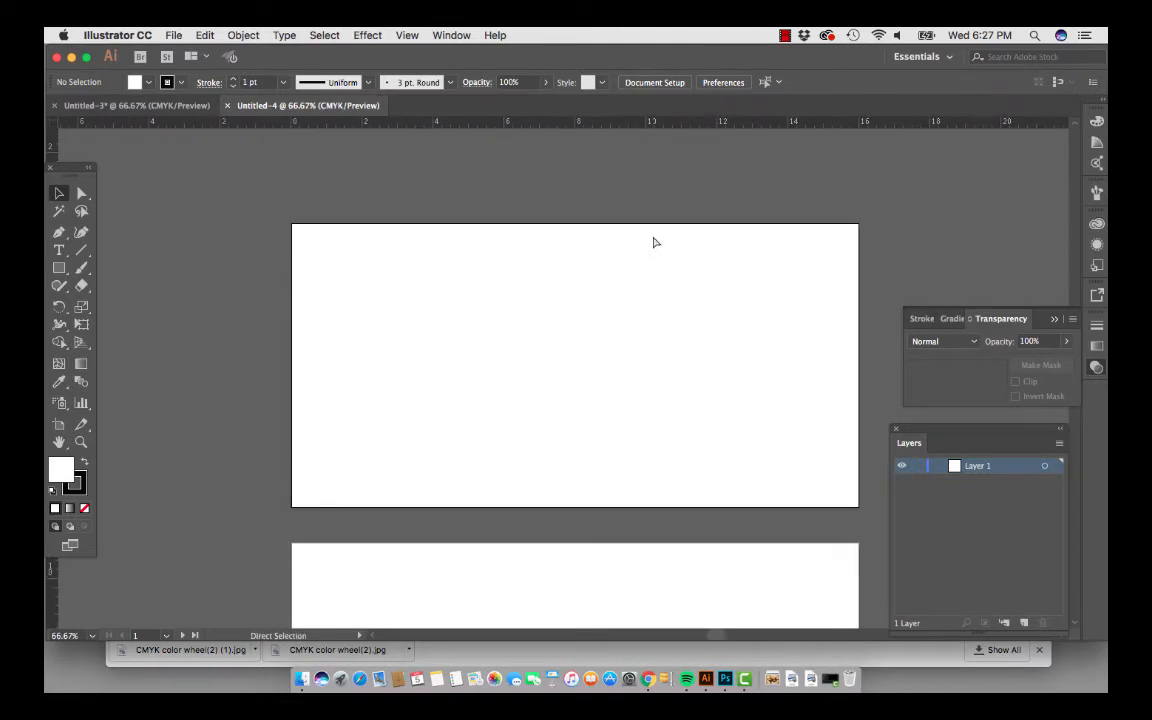
key(super+equal)
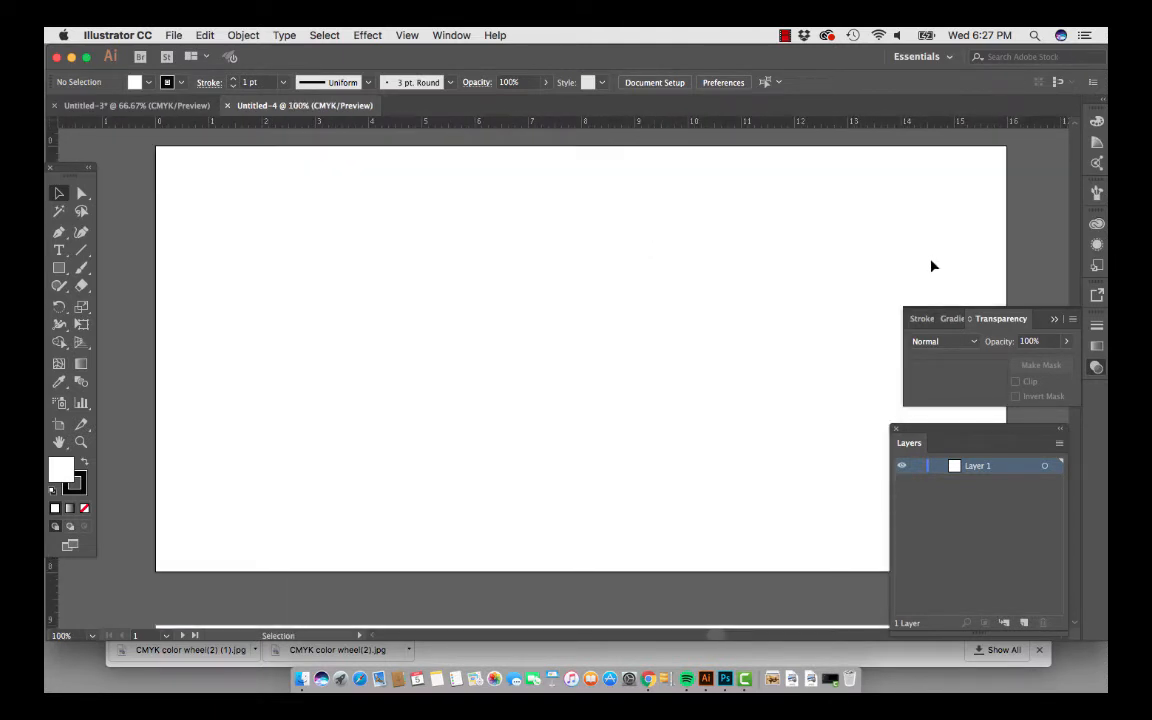
key(super+minus)
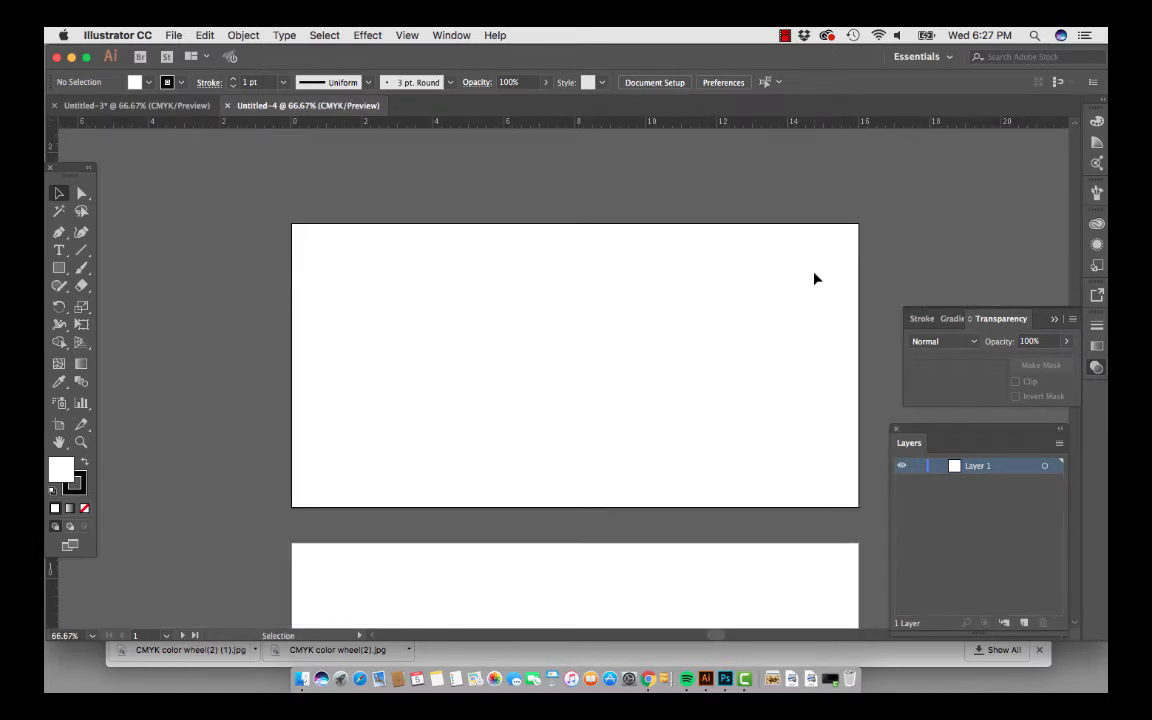
scroll(815, 279, down, 2)
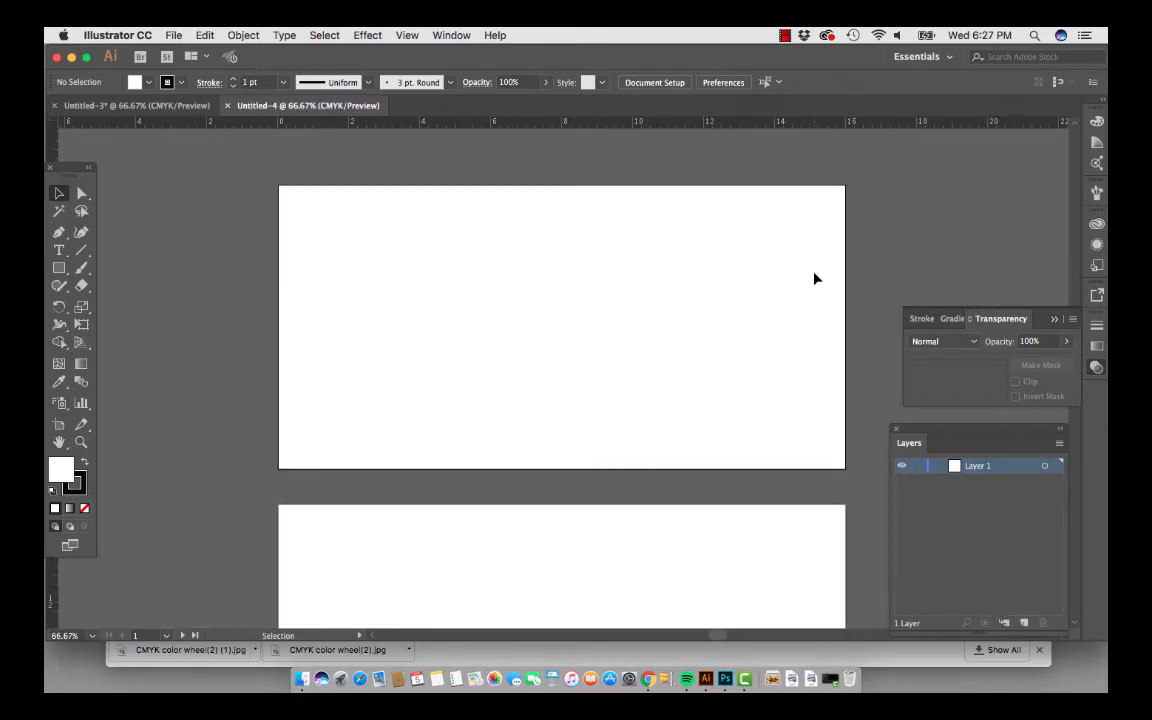
click(58, 269)
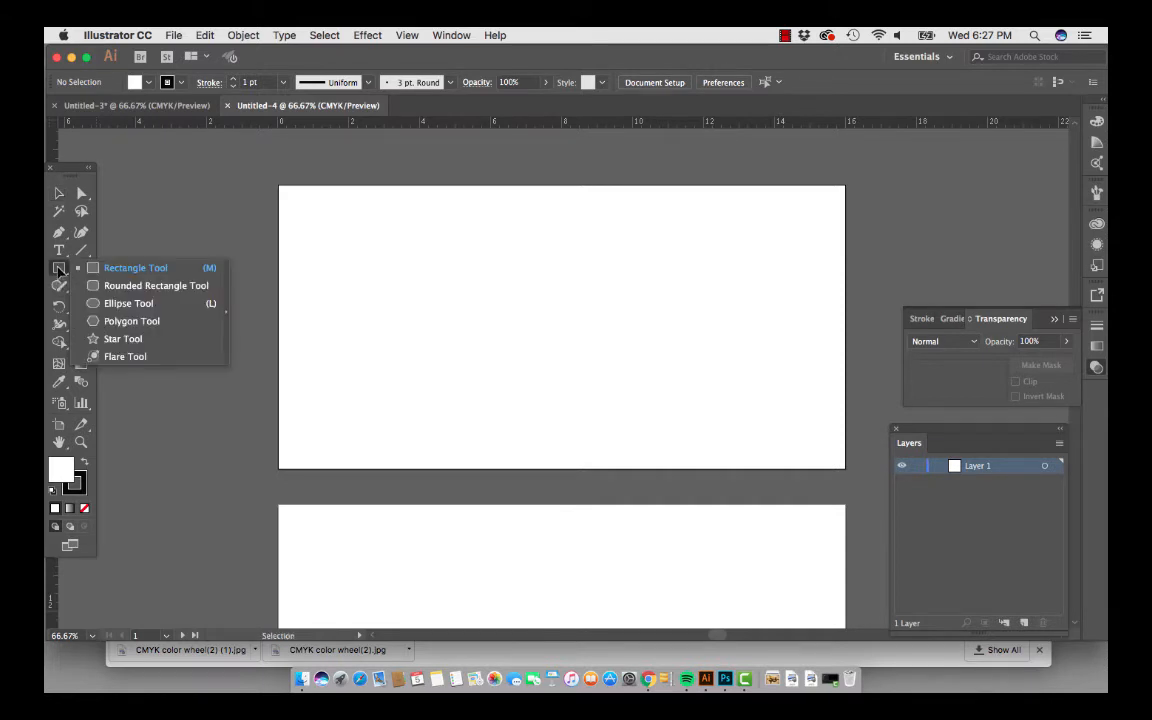
click(112, 306)
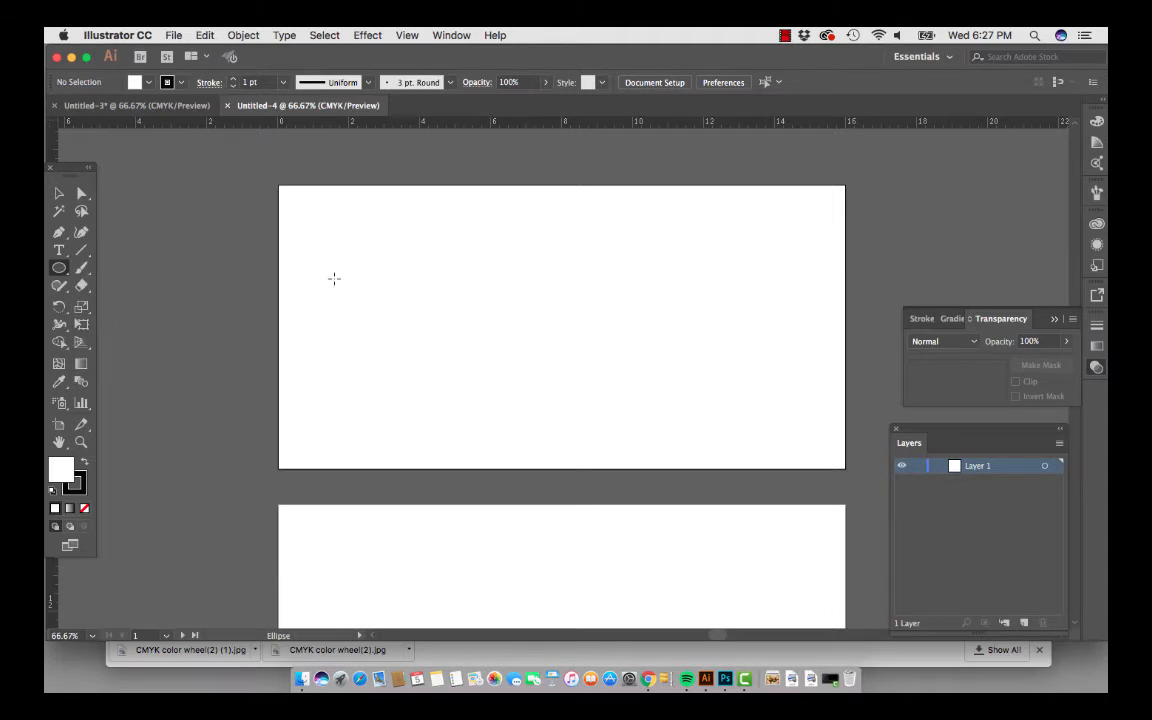
click(334, 278)
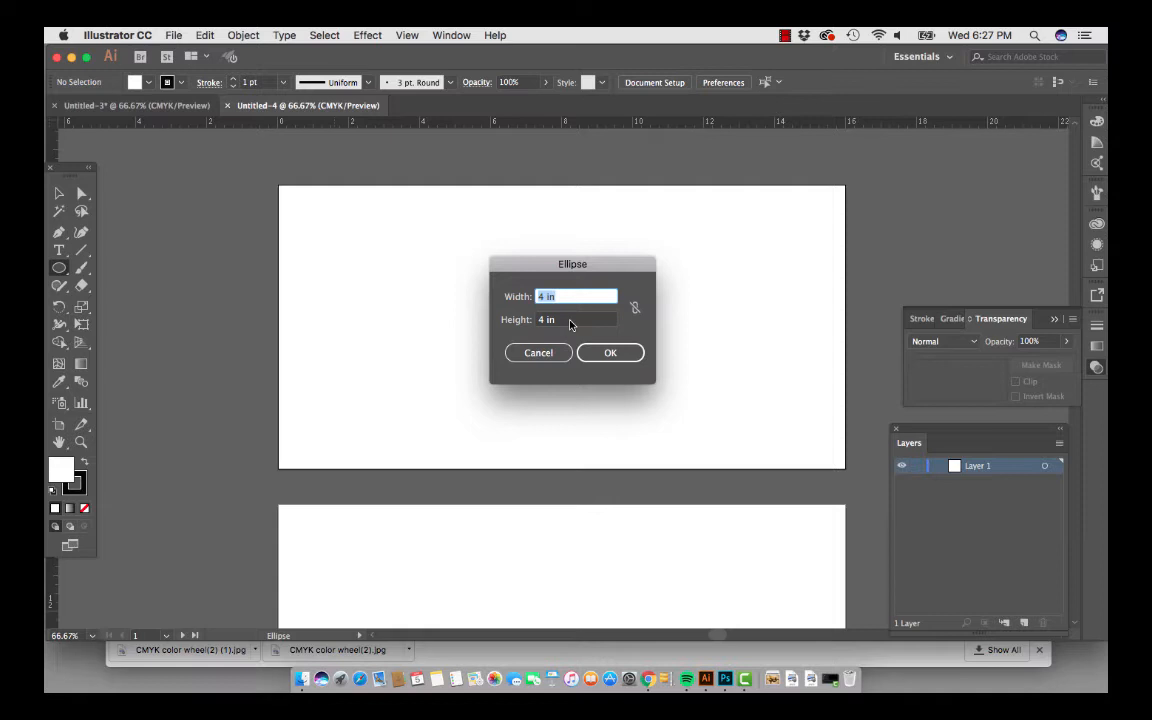
click(596, 354)
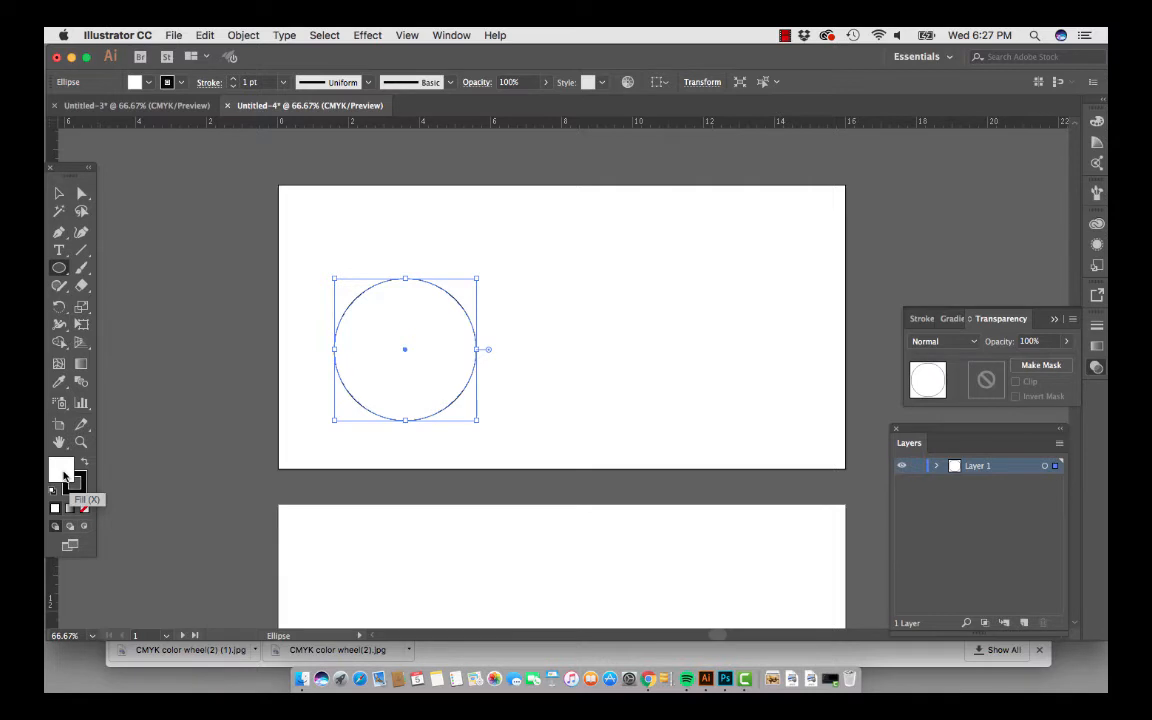
- Fill the circle with neutral gray 8E8D8D and set its stroke to none
double_click(63, 476)
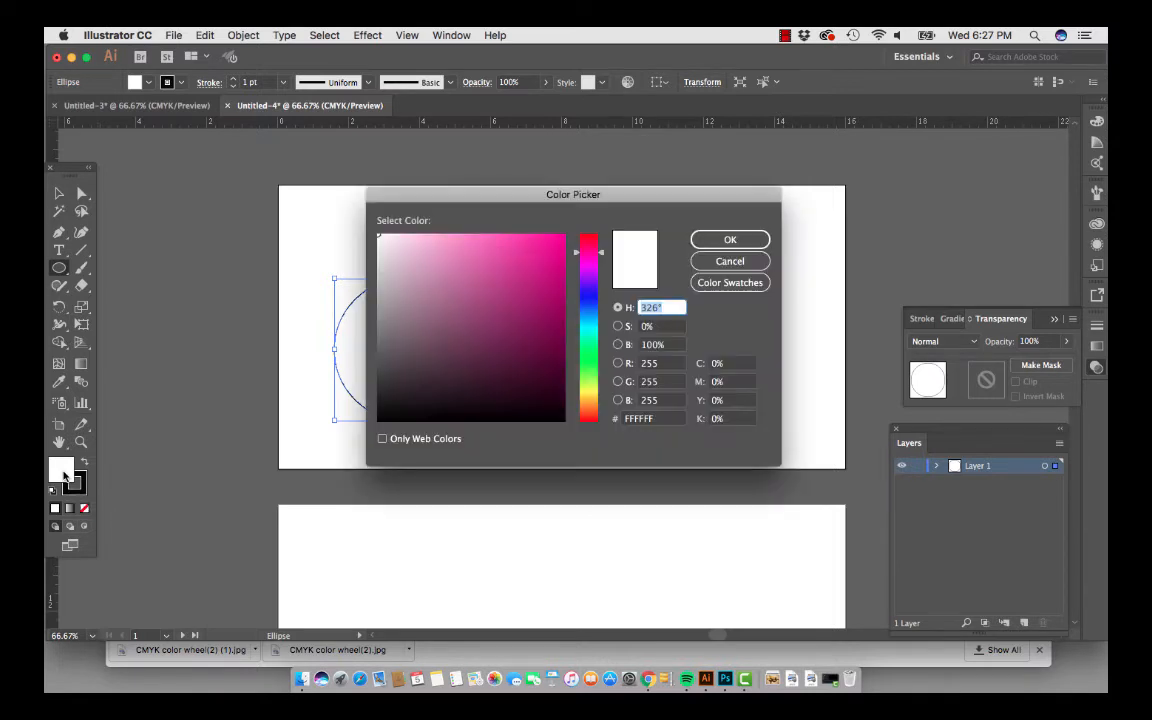
click(380, 316)
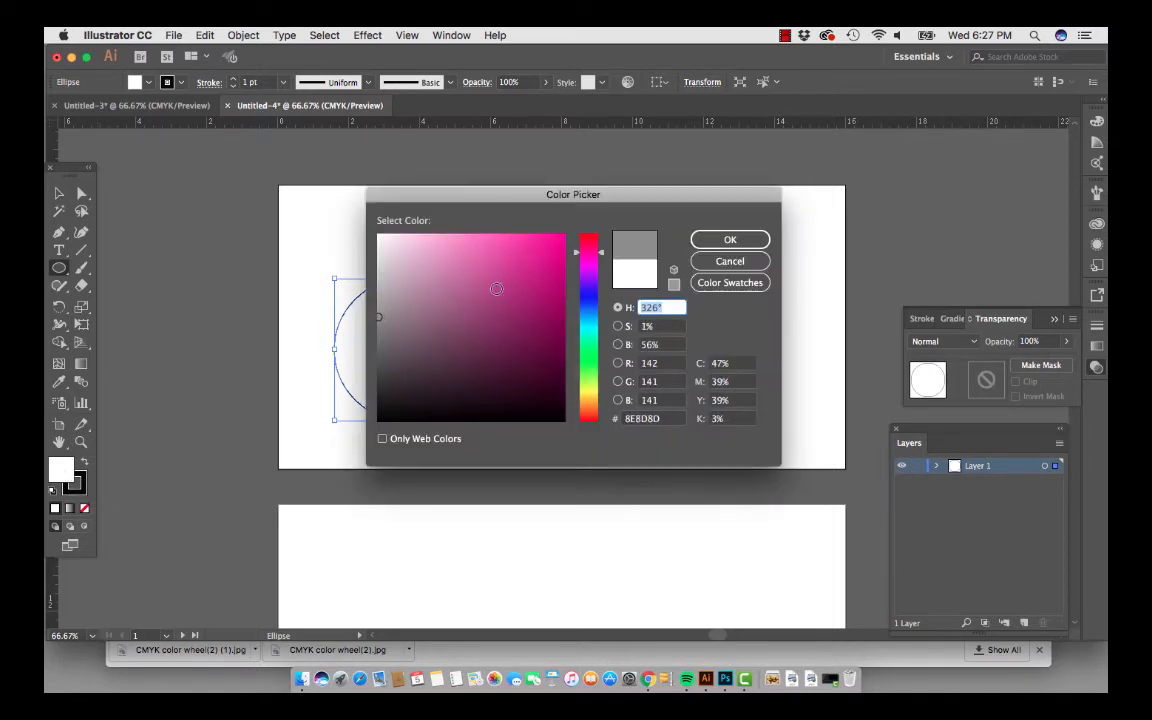
click(730, 240)
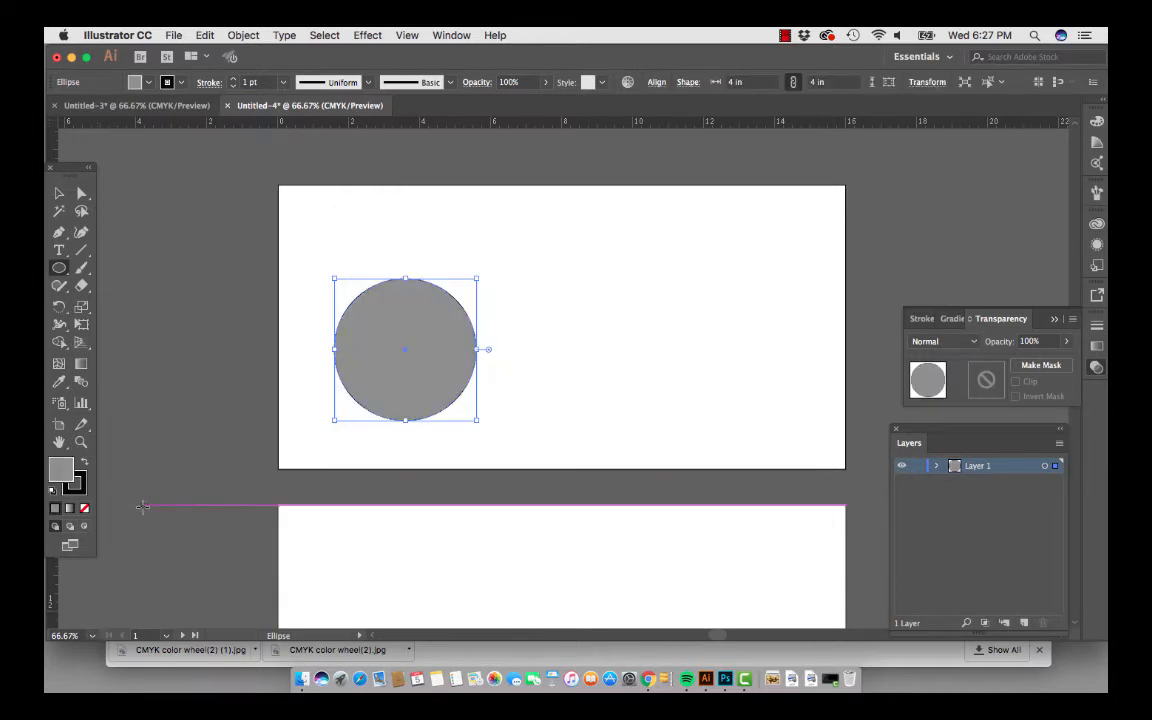
click(85, 486)
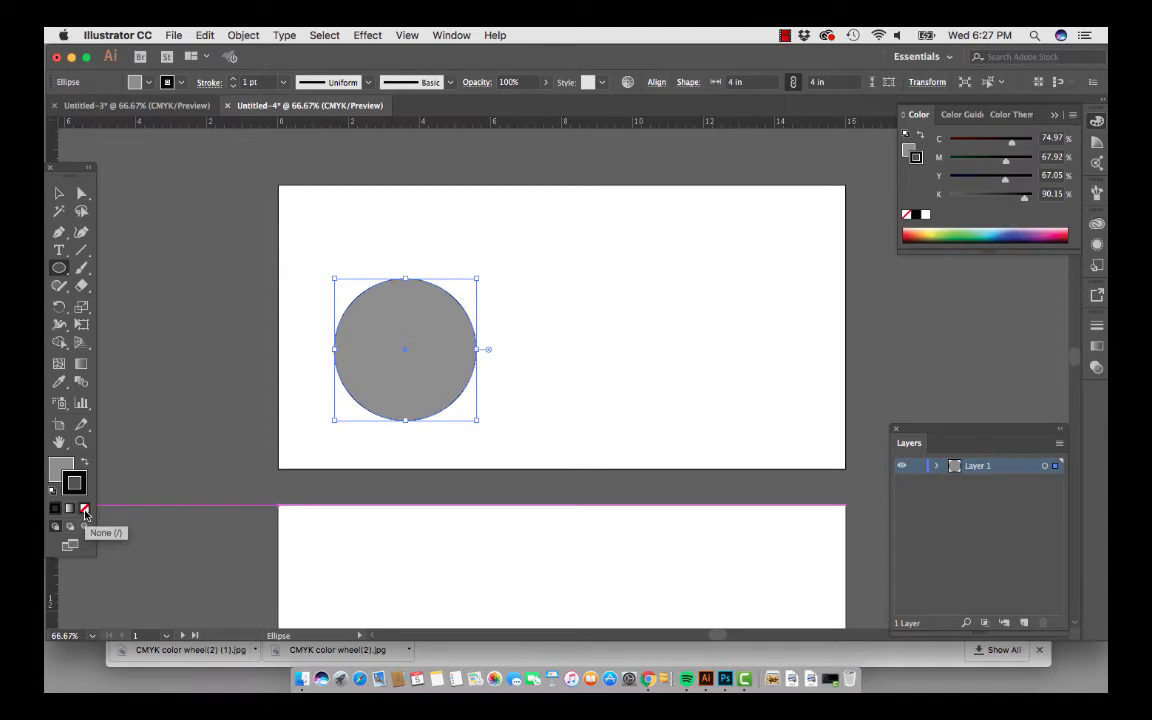
click(85, 510)
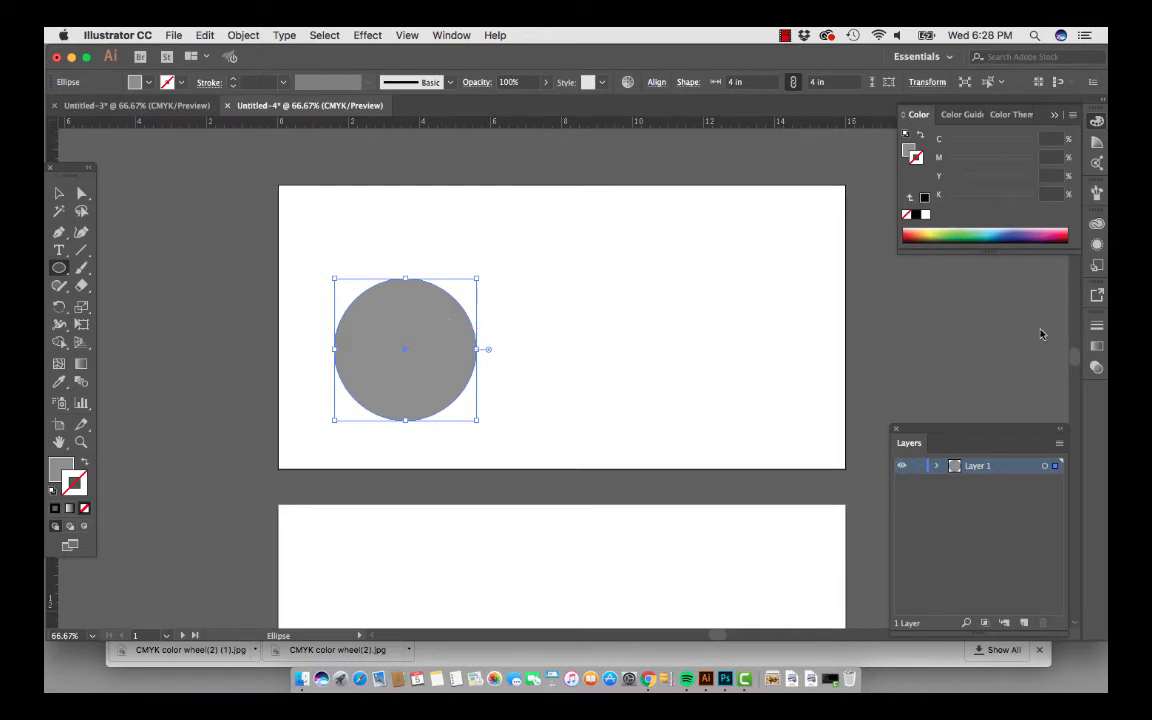
- Reduce the gray circle's opacity to 61% in the Transparency settings
click(1096, 367)
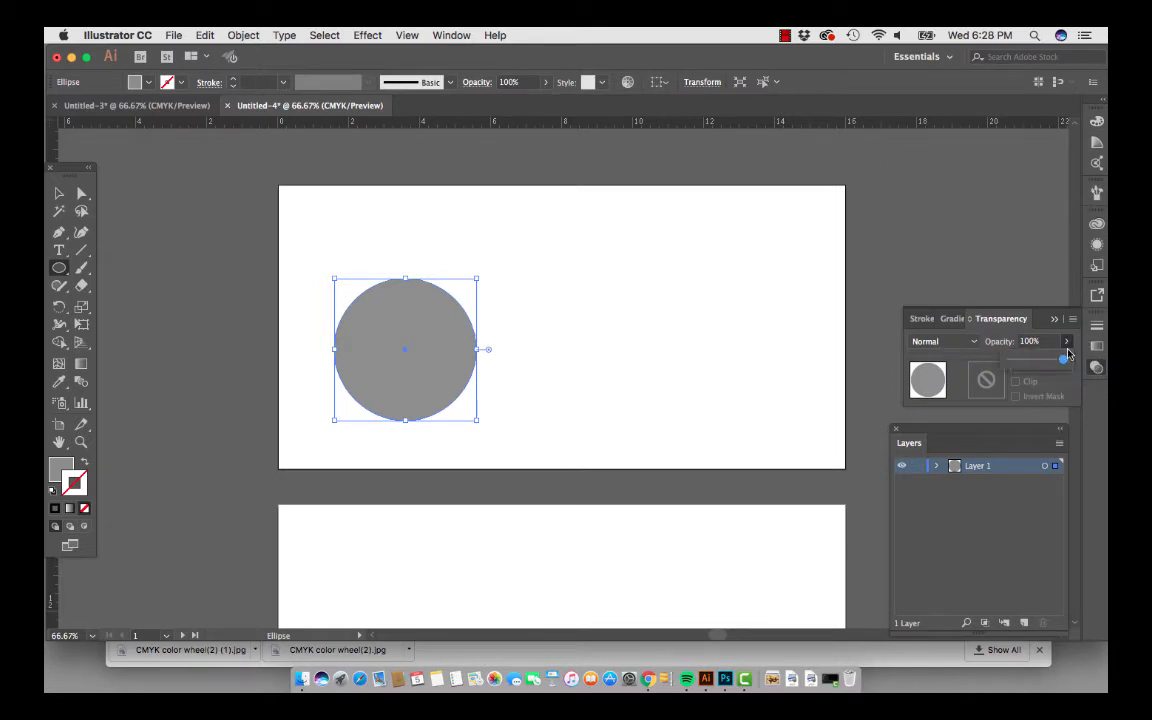
click(1069, 344)
drag(1054, 360, 1043, 362)
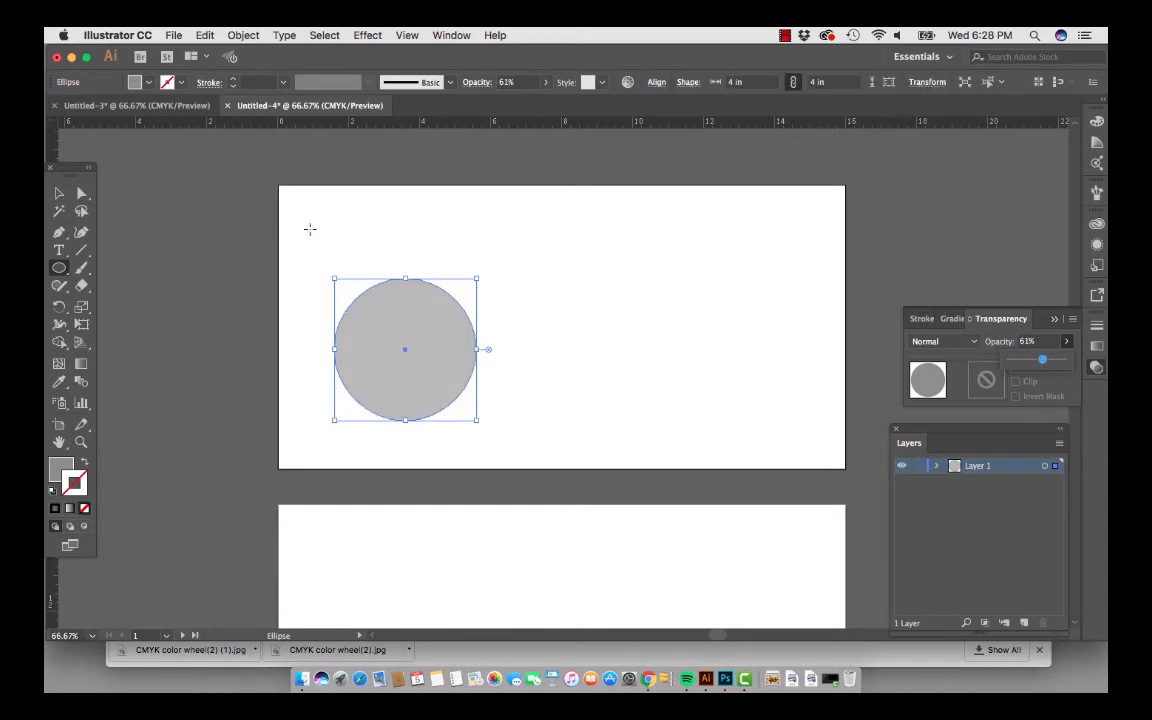
- Move the circle higher and duplicate it twice, once beside it and once centered below, so all three 4 in circles overlap
click(59, 193)
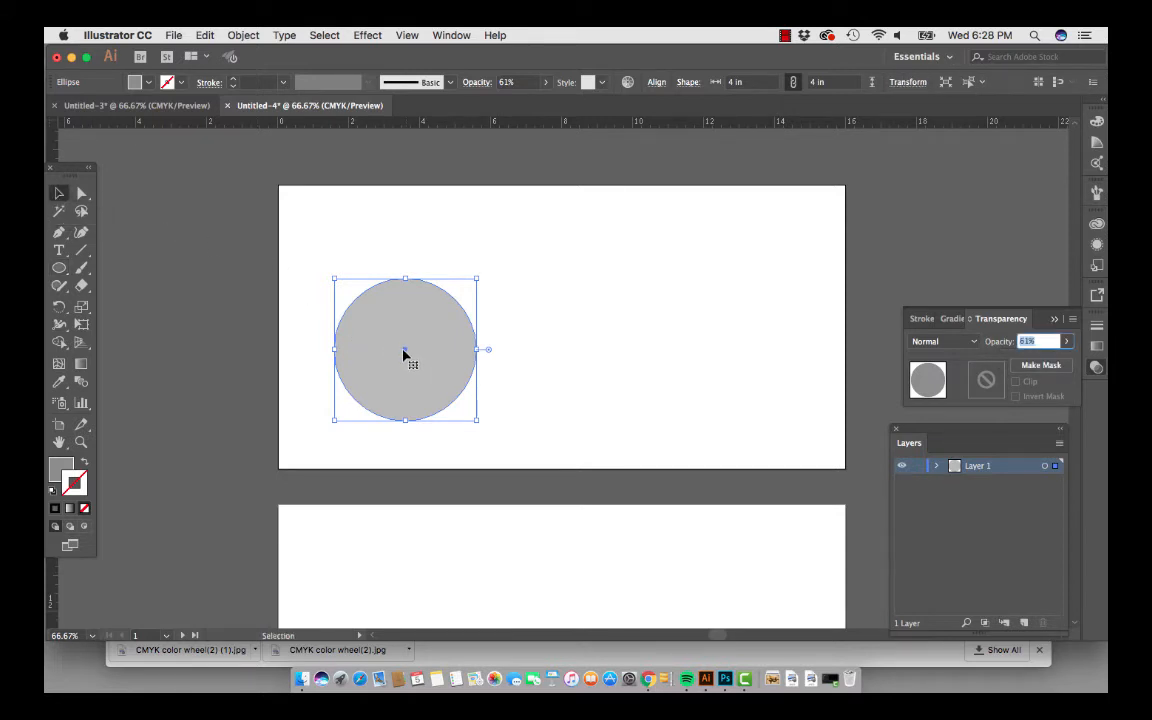
drag(404, 352, 404, 313)
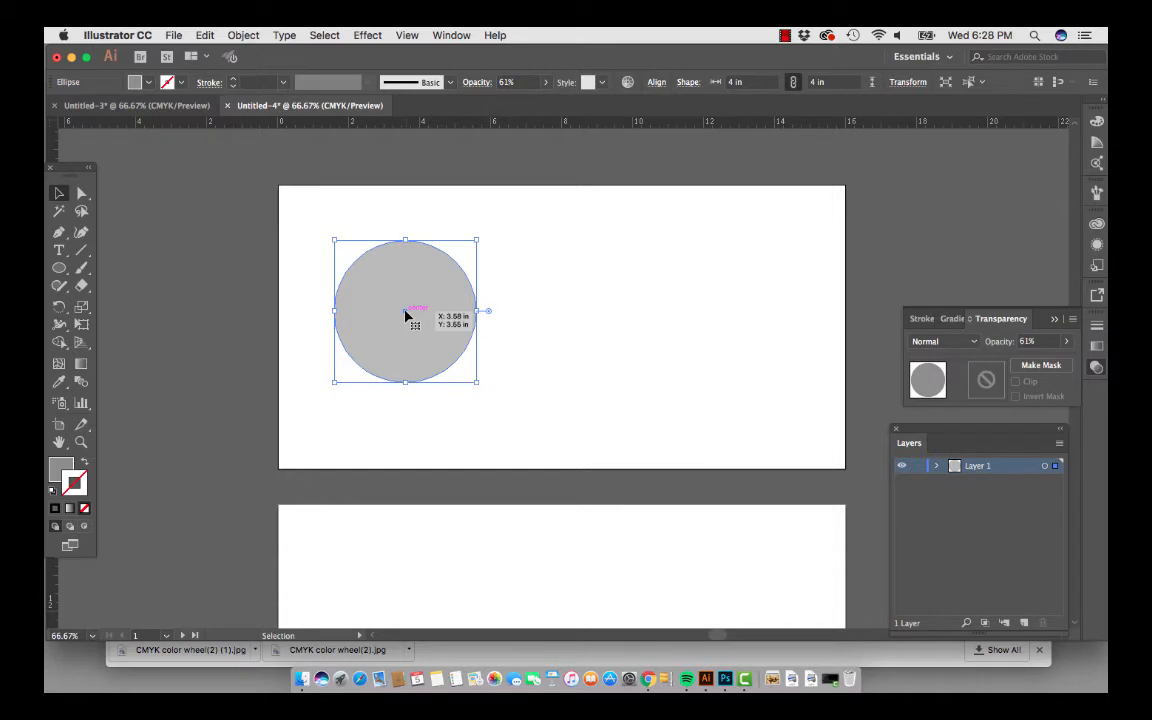
drag(405, 311, 472, 312)
drag(474, 312, 477, 313)
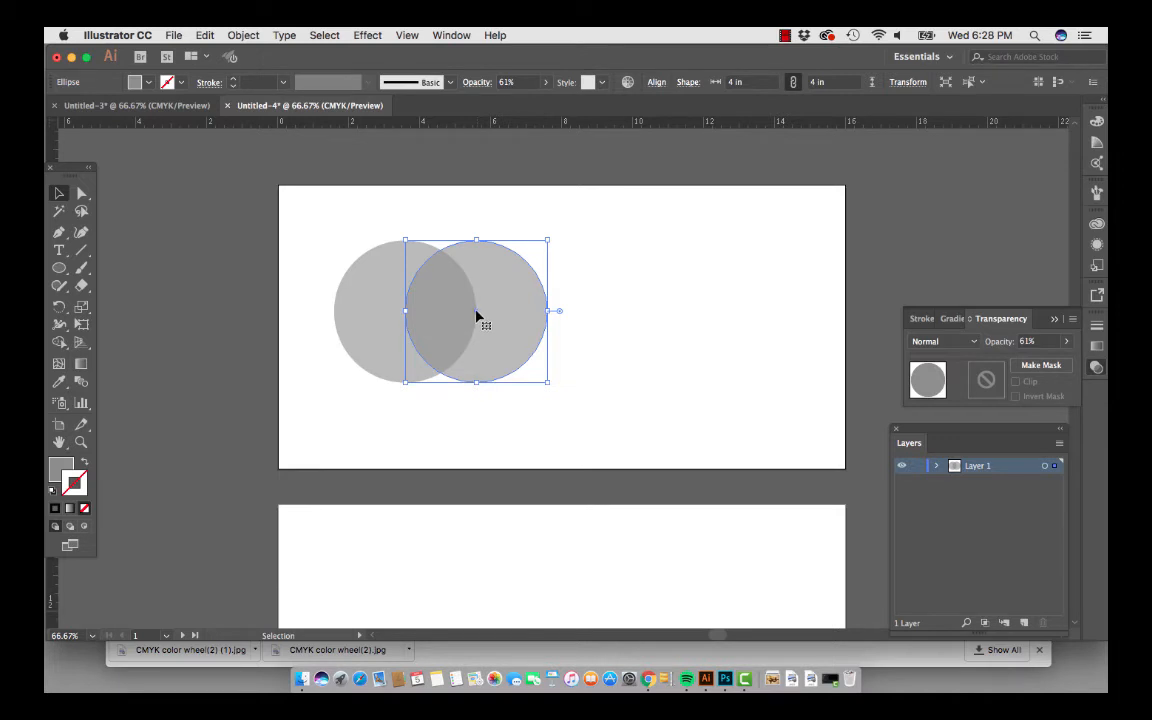
drag(476, 316, 442, 377)
click(559, 404)
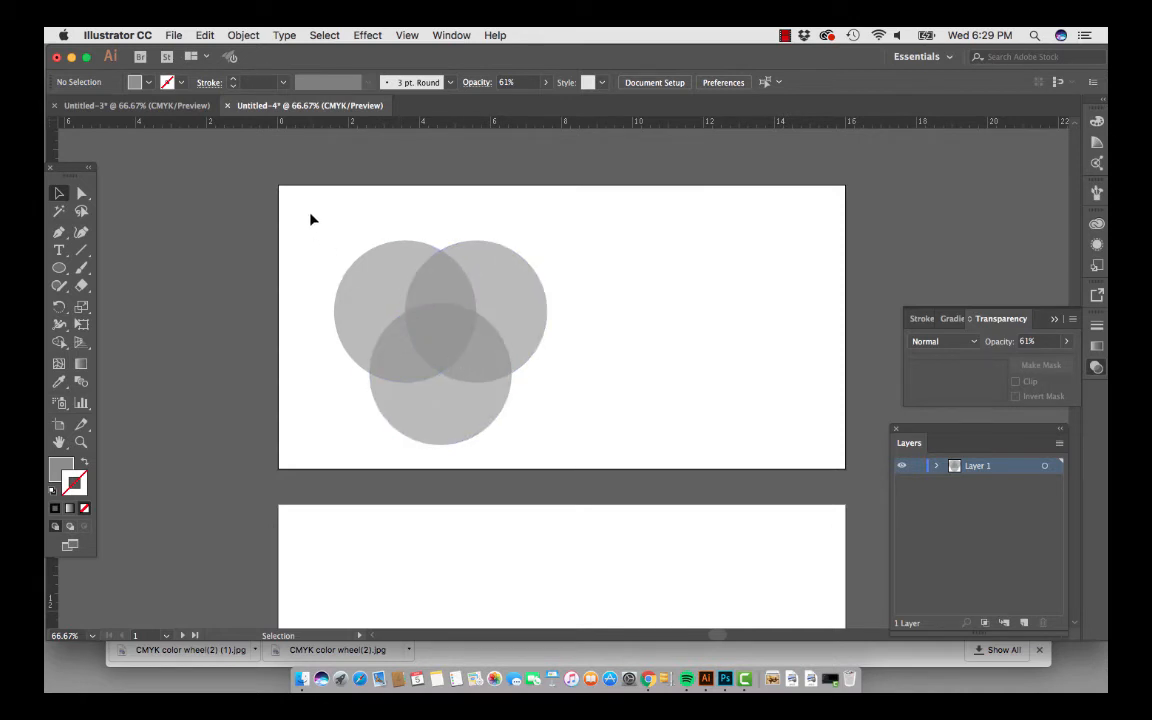
- Duplicate the three-circle cluster into the right half of the first artboard and shift the original cluster slightly up and left
drag(311, 214, 575, 457)
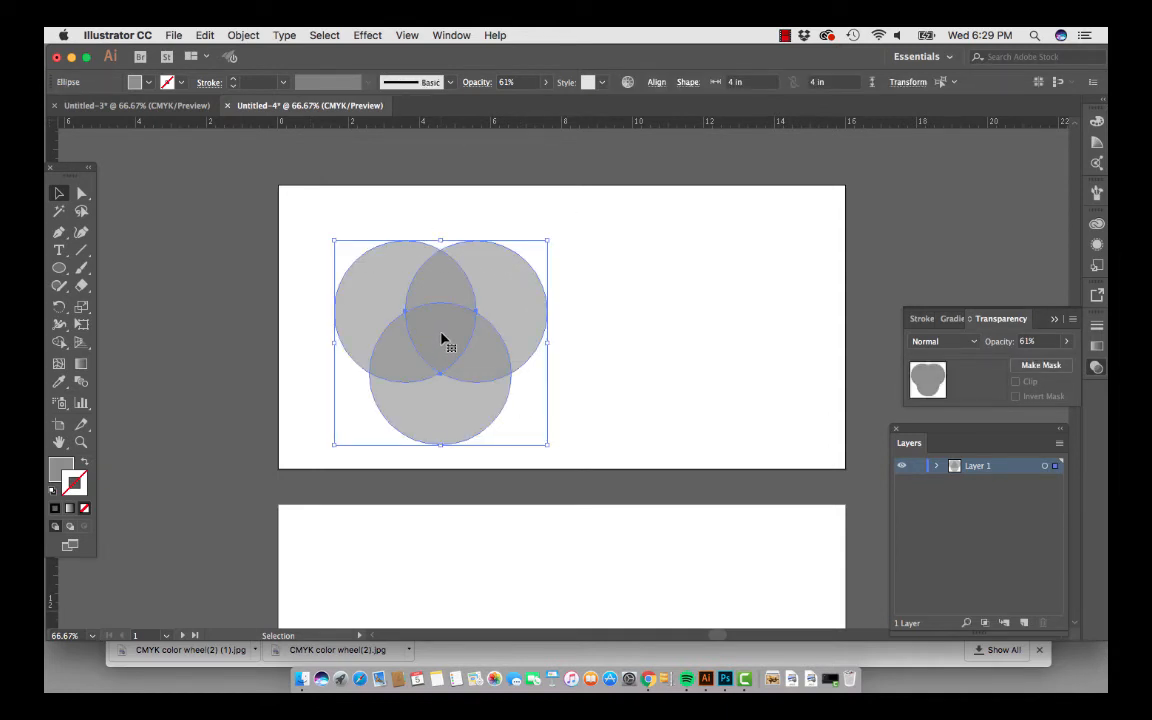
drag(443, 338, 693, 322)
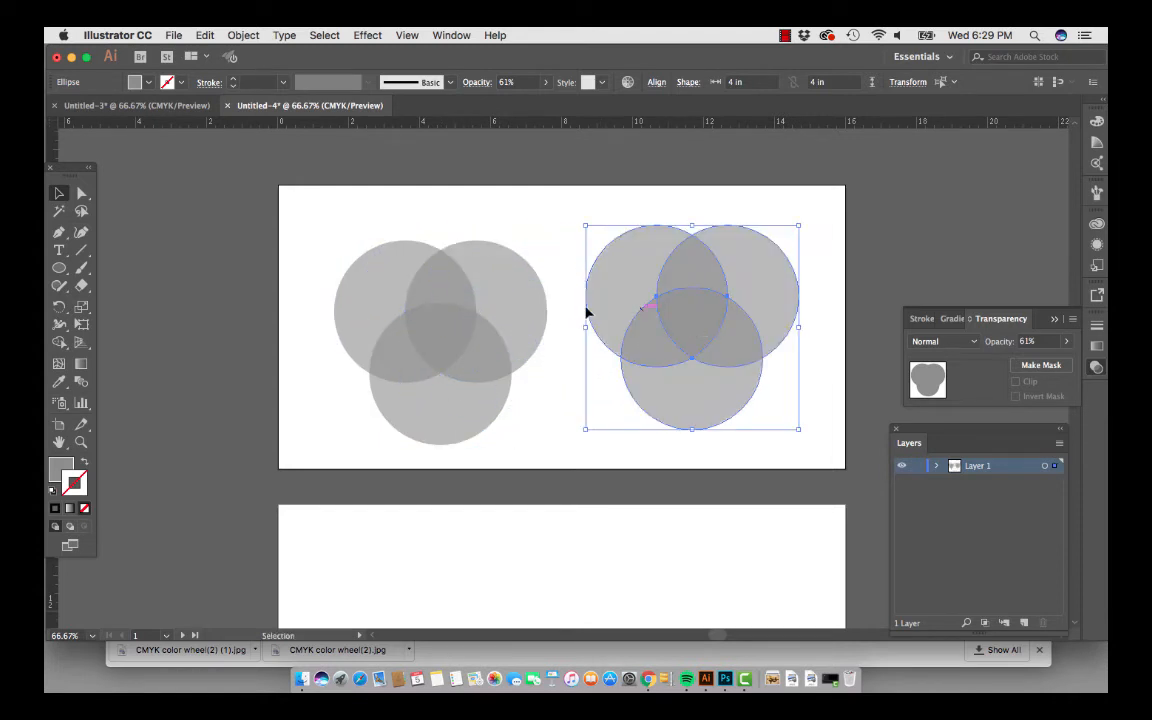
click(445, 338)
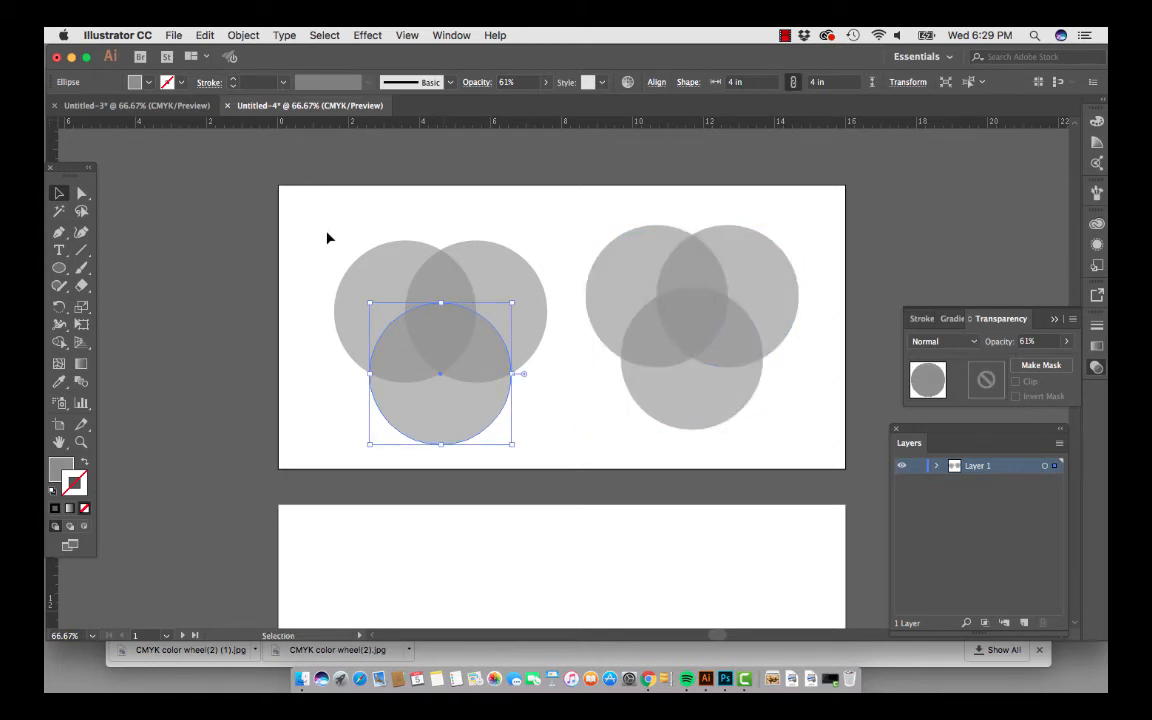
drag(318, 231, 566, 432)
drag(442, 339, 433, 330)
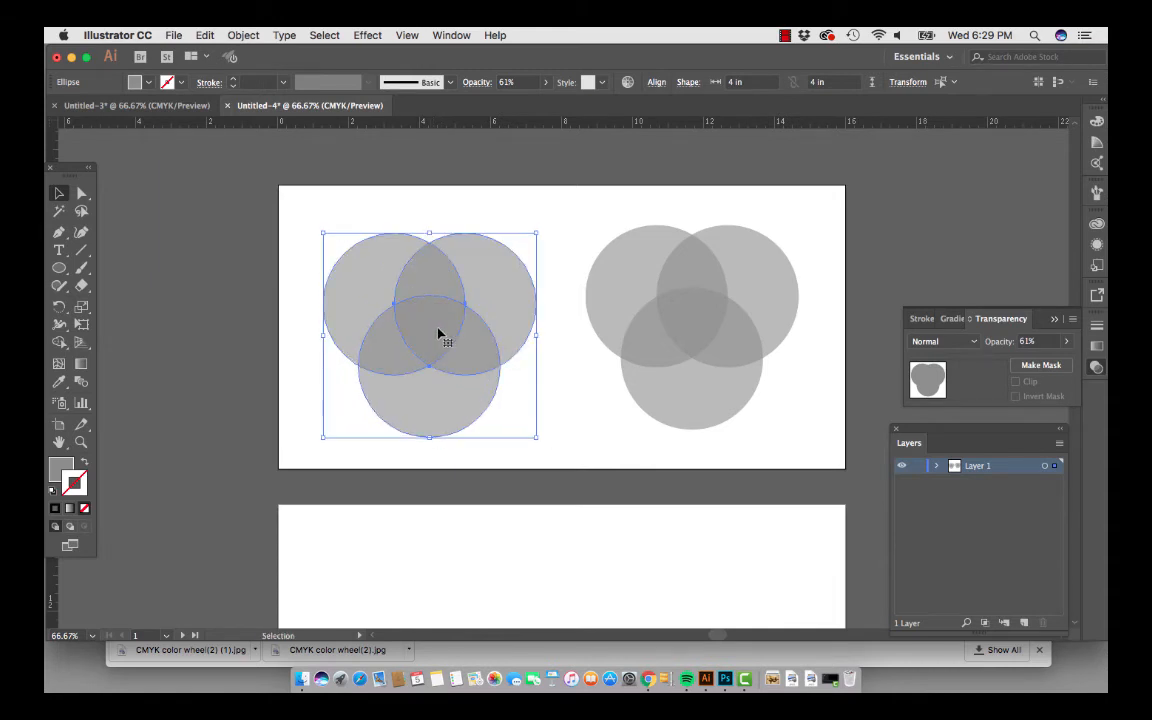
click(565, 368)
- Copy both three-circle clusters from the first artboard onto the second and third artboards
scroll(580, 372, down, 1)
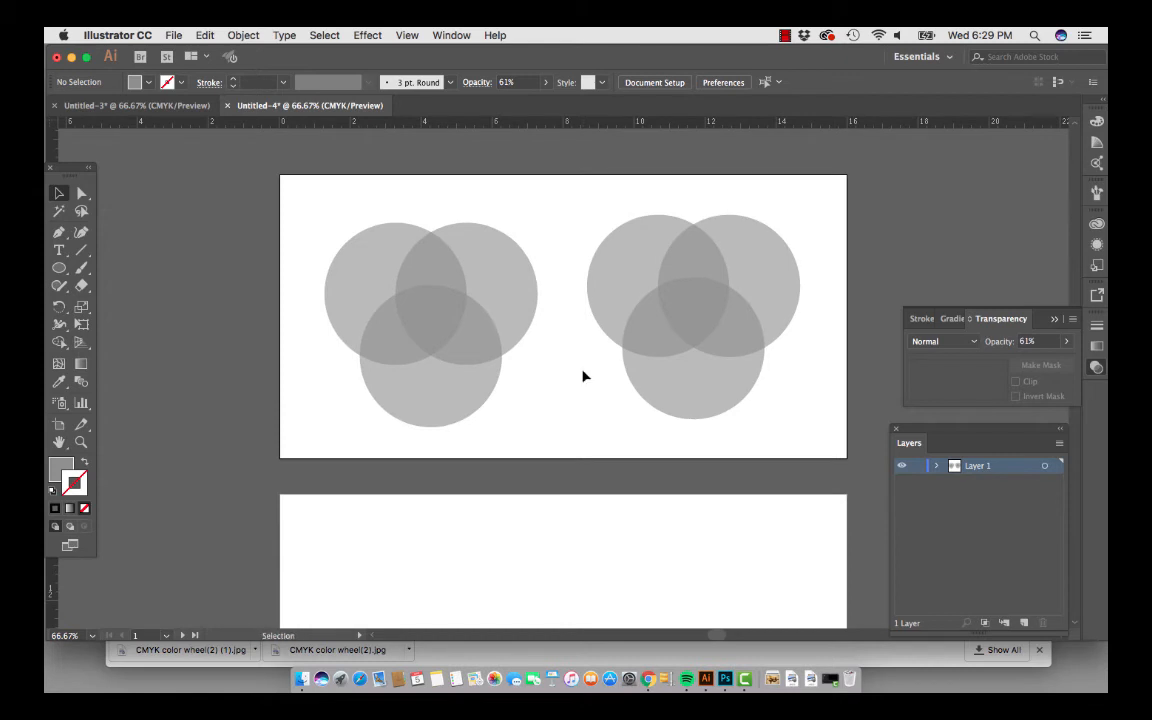
key(super+equal)
key(super+minus)
key(super+minus)
key(super+minus)
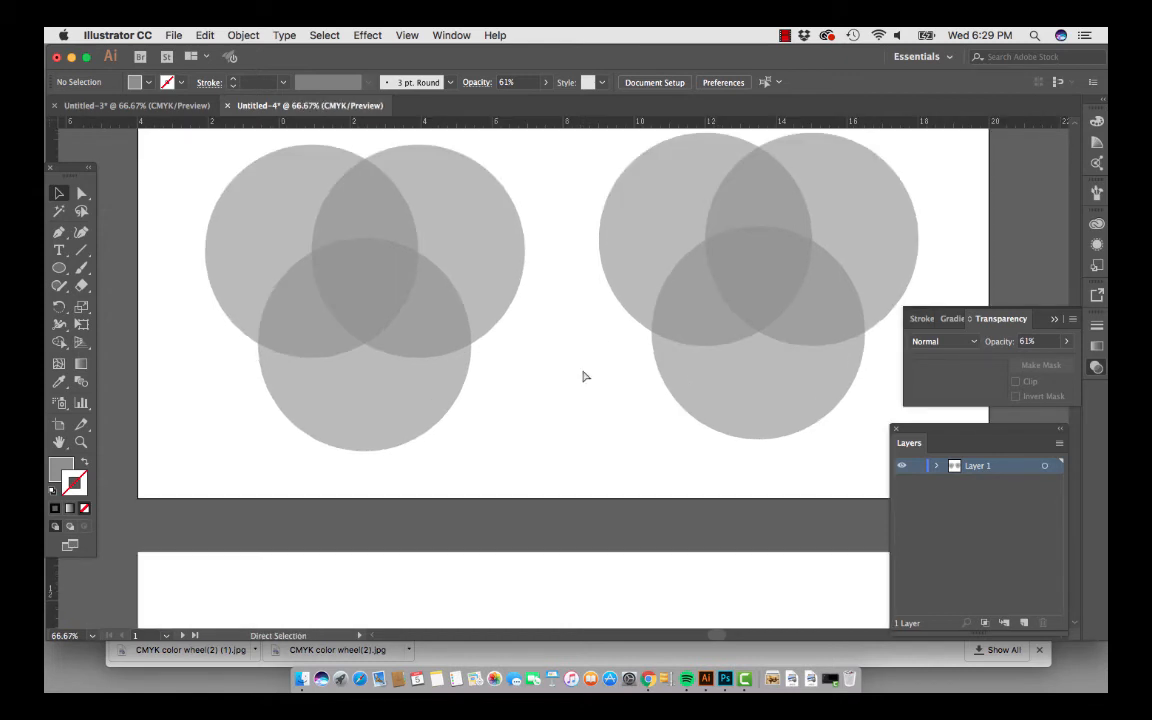
scroll(581, 375, down, 5)
scroll(581, 375, right, 2)
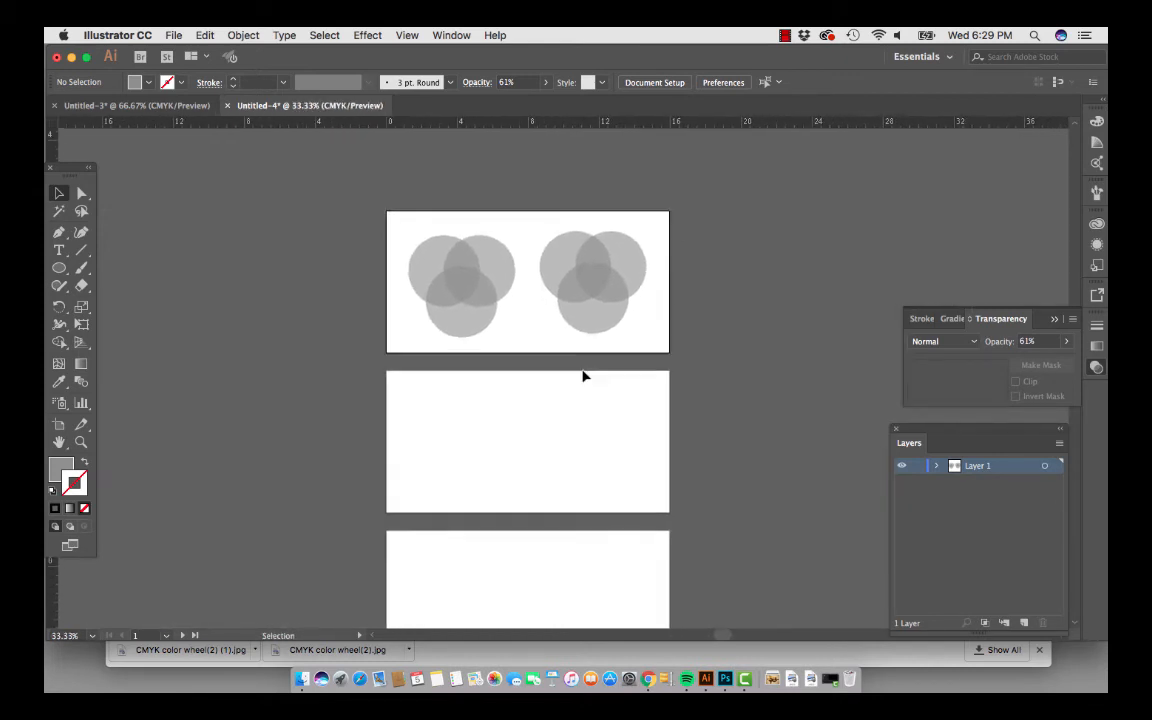
drag(390, 164, 646, 300)
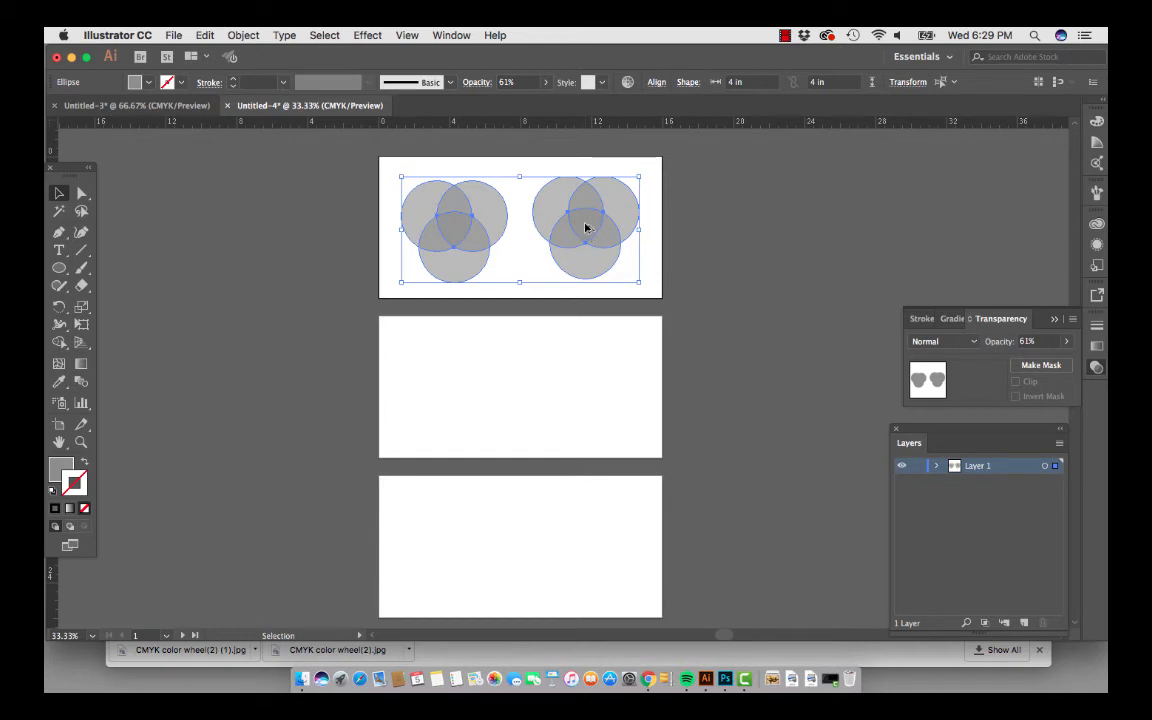
drag(586, 229, 589, 545)
click(692, 466)
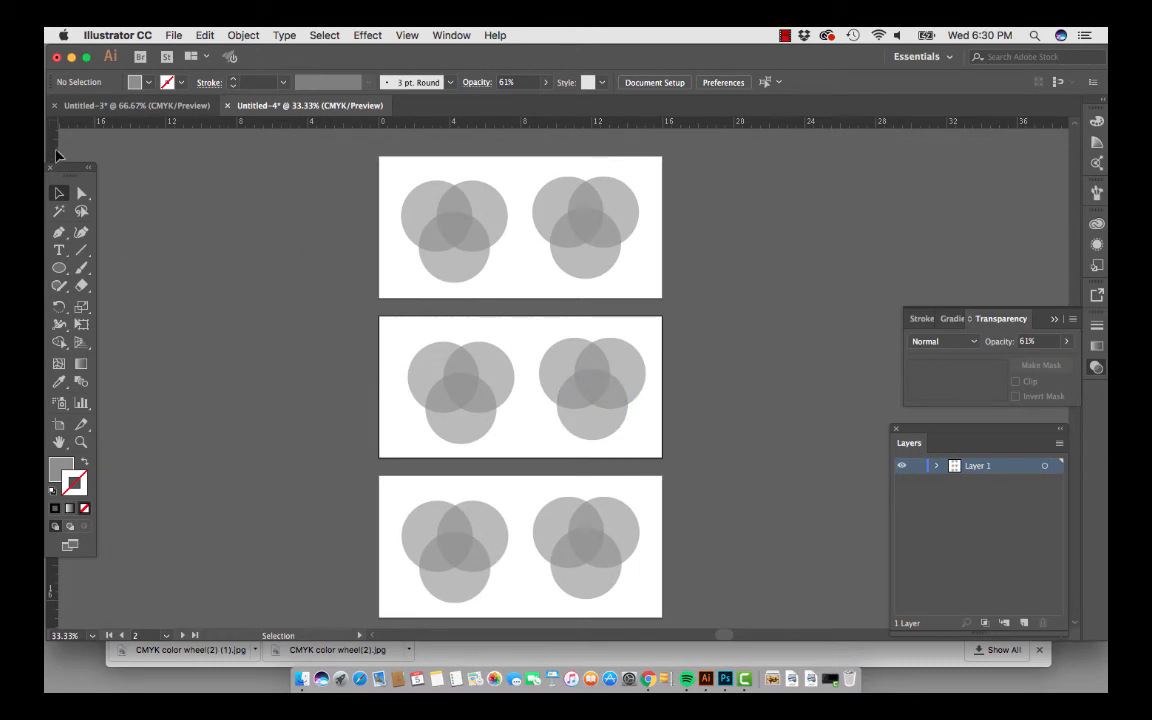
- Place vertical ruler guides at 4 in and 12 in across the artboards
drag(52, 148, 193, 153)
drag(463, 175, 450, 175)
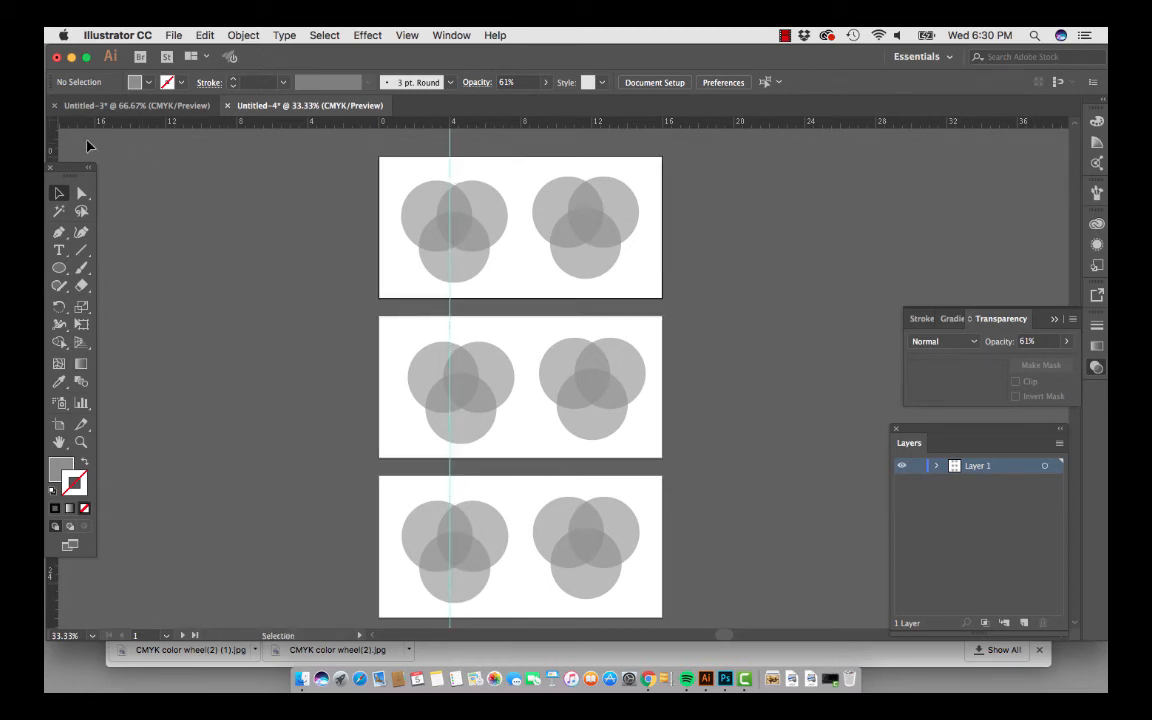
drag(245, 135, 592, 171)
- Center the first artboard's left cluster on the 4 in guide and its right cluster on the 12 in guide
click(425, 207)
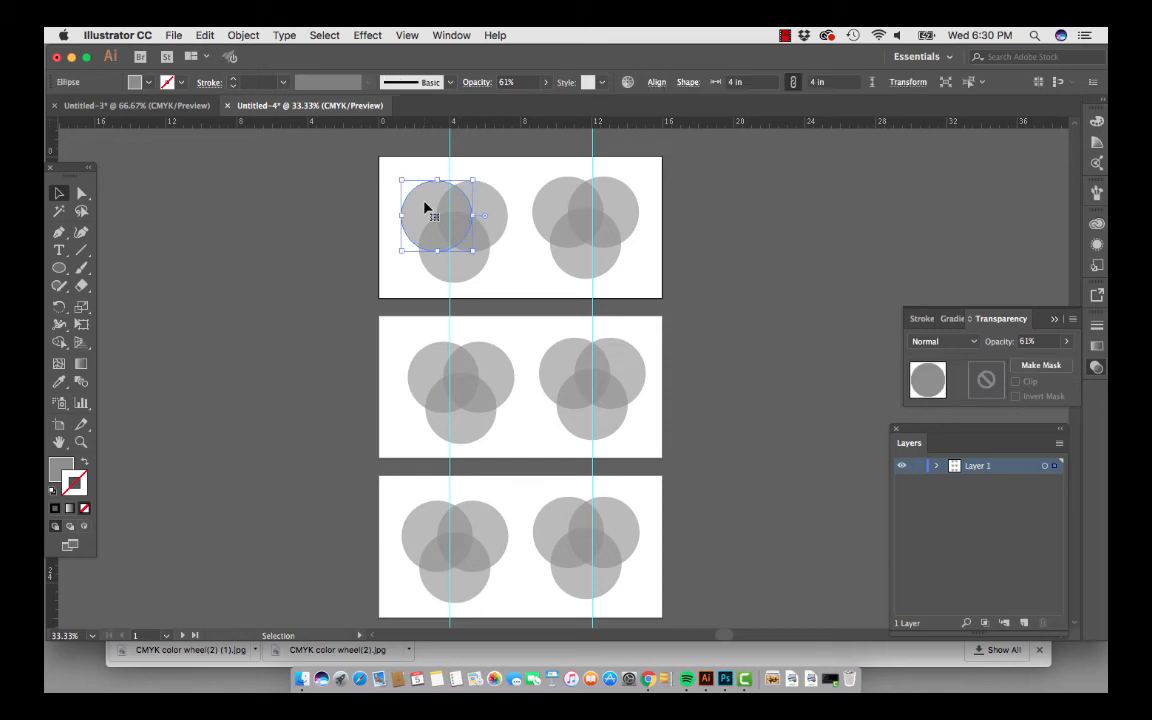
shift+click(486, 202)
shift+click(464, 268)
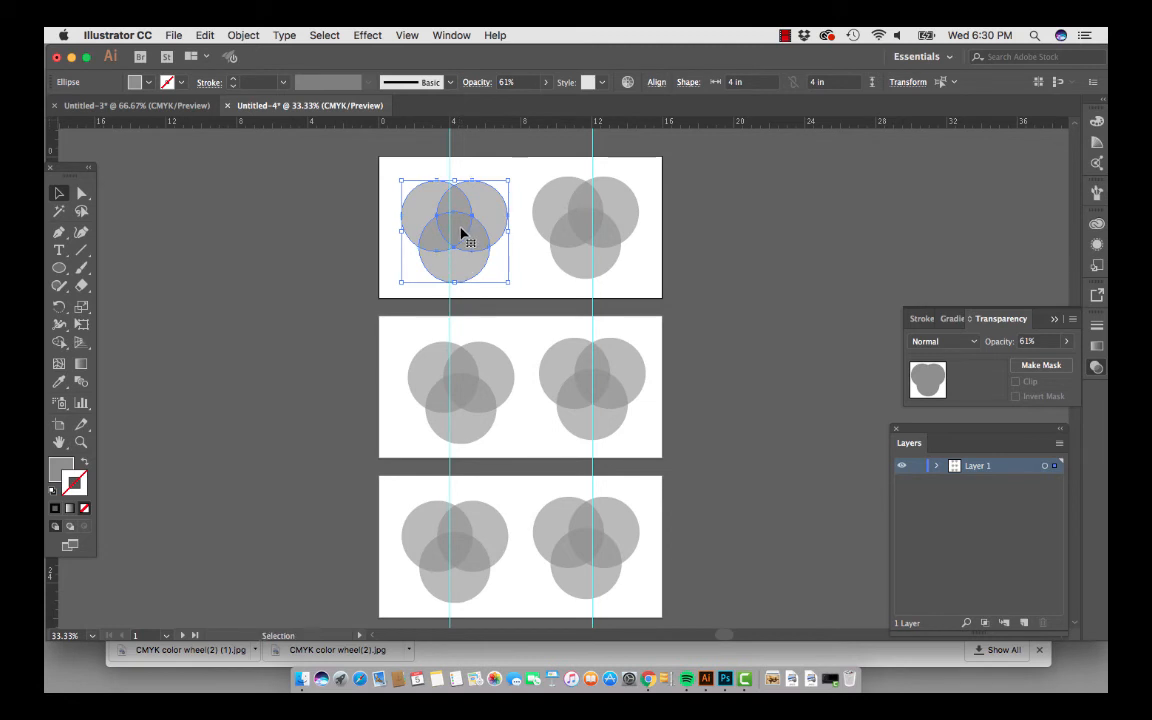
drag(461, 233, 457, 230)
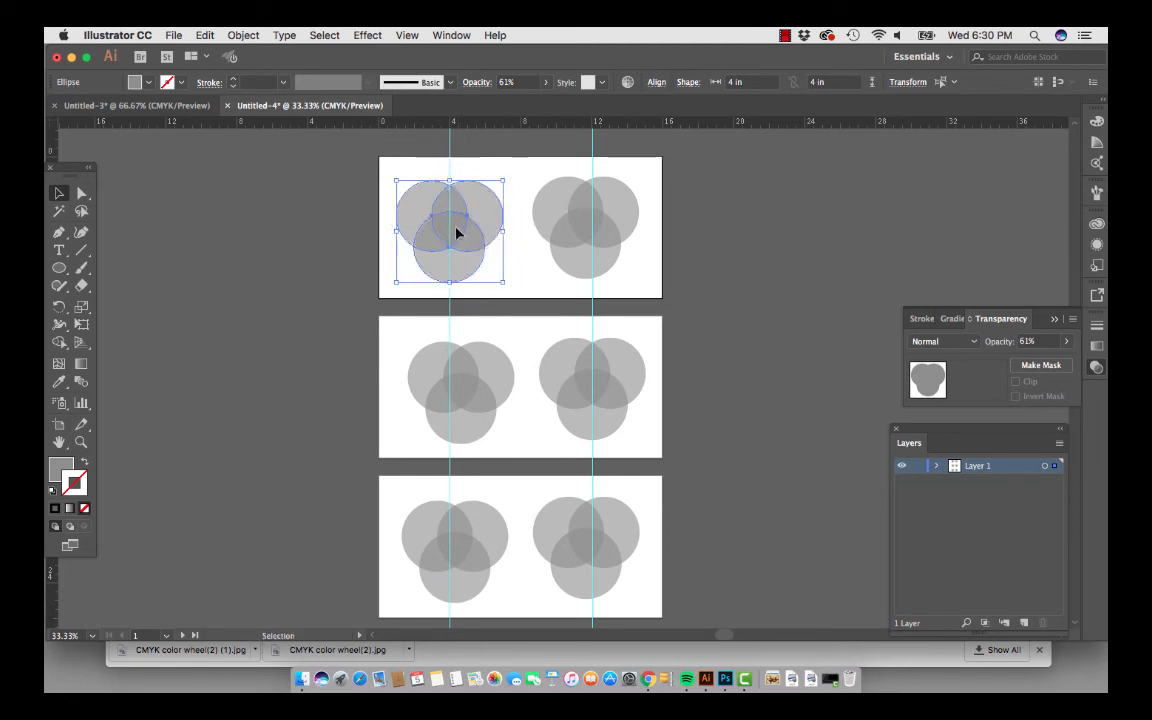
click(535, 236)
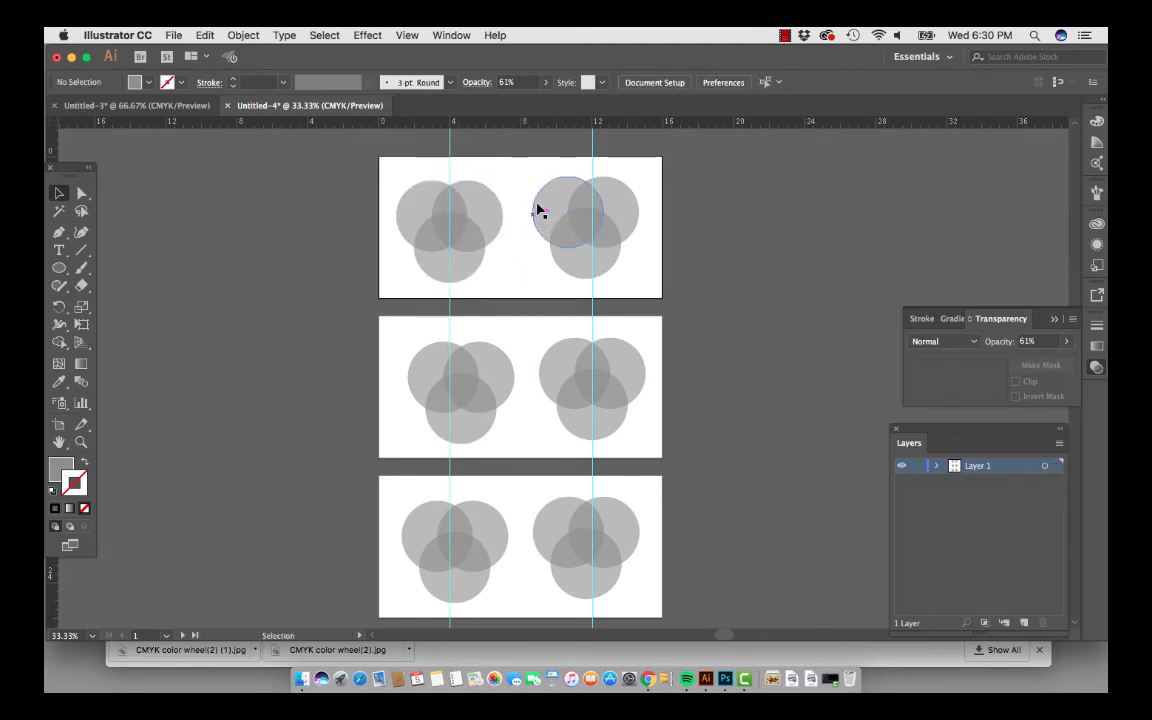
click(549, 207)
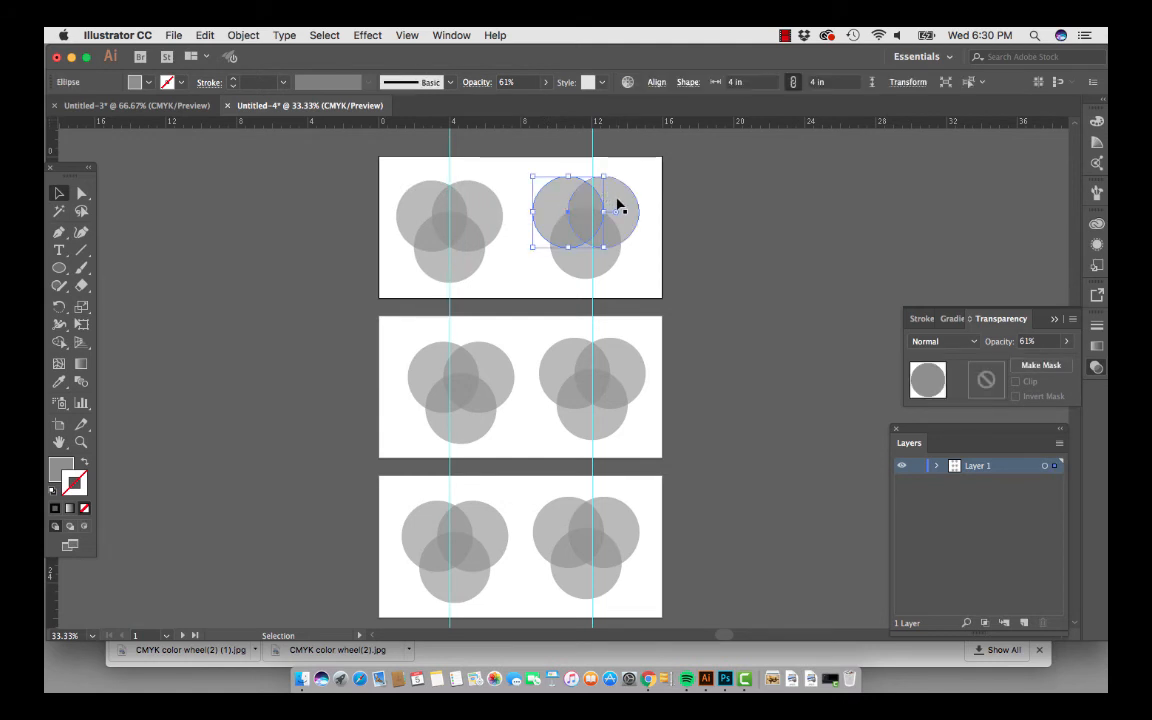
shift+click(604, 259)
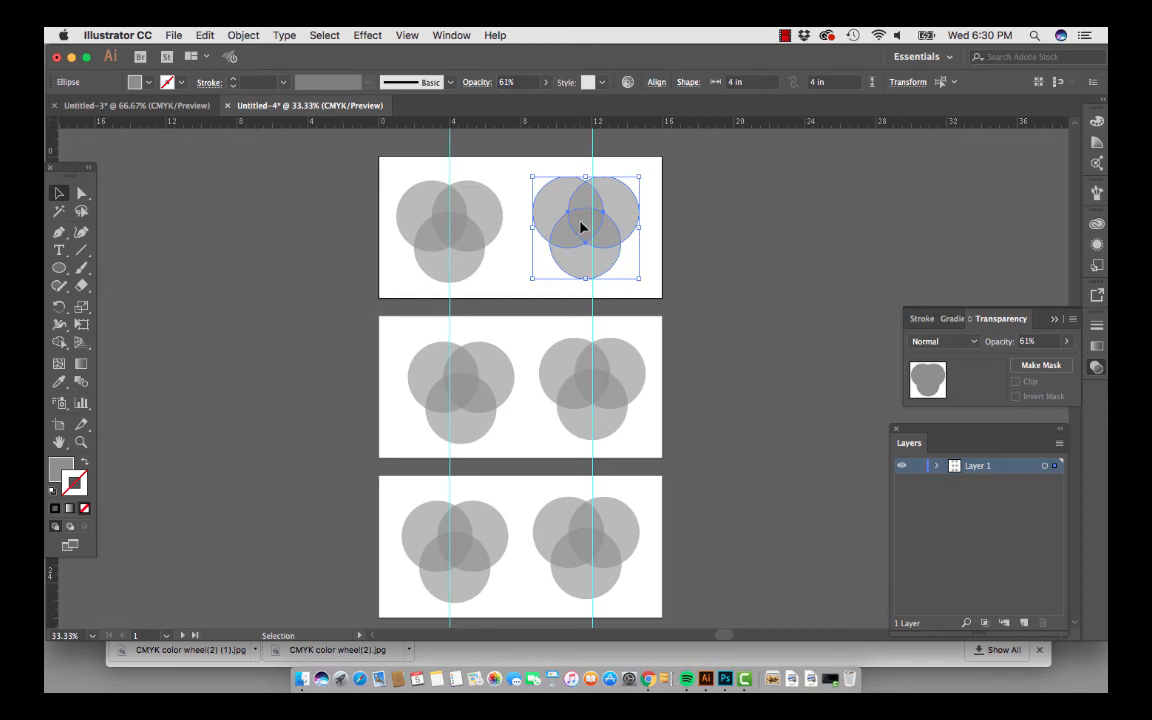
drag(581, 227, 589, 227)
click(515, 282)
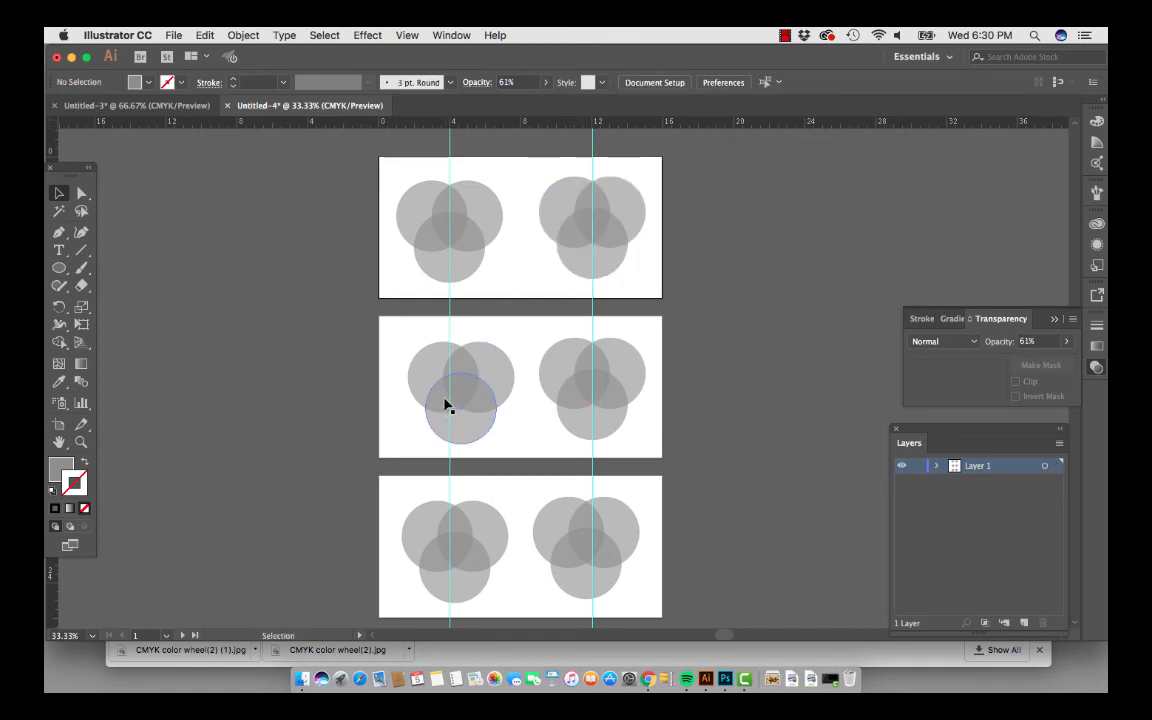
- Align the second artboard's two circle clusters with the vertical guides at 4 in and 12 in
click(428, 374)
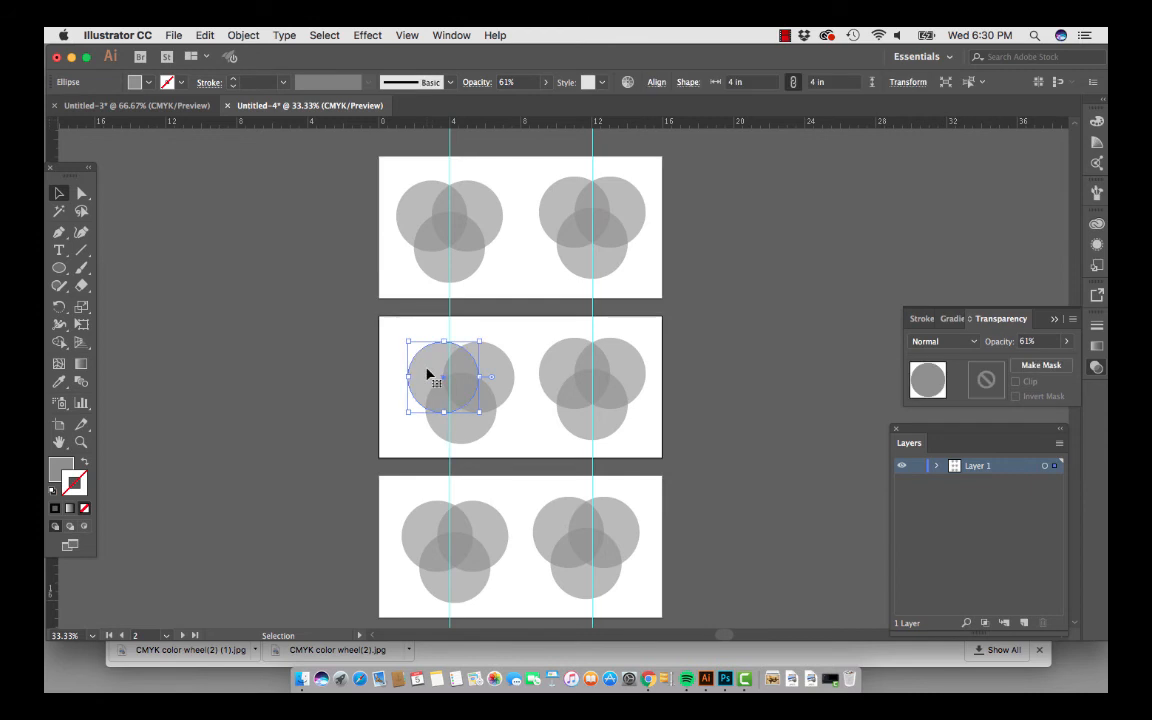
shift+click(498, 372)
shift+click(473, 429)
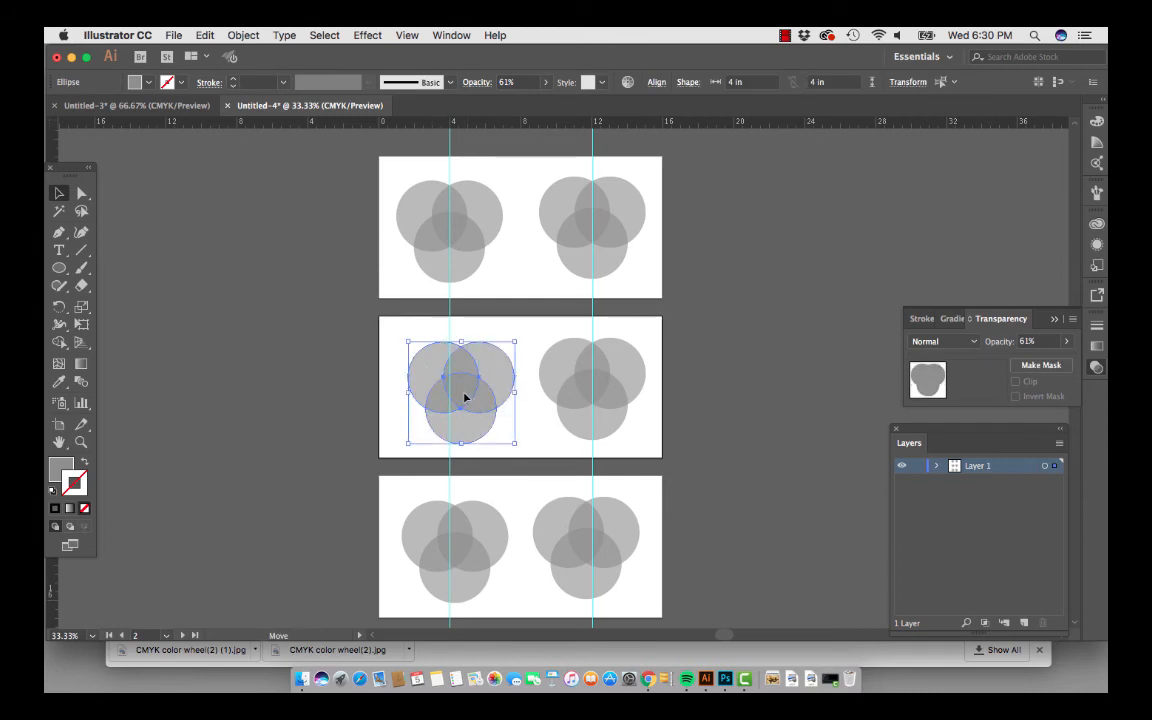
drag(464, 397, 459, 397)
click(528, 404)
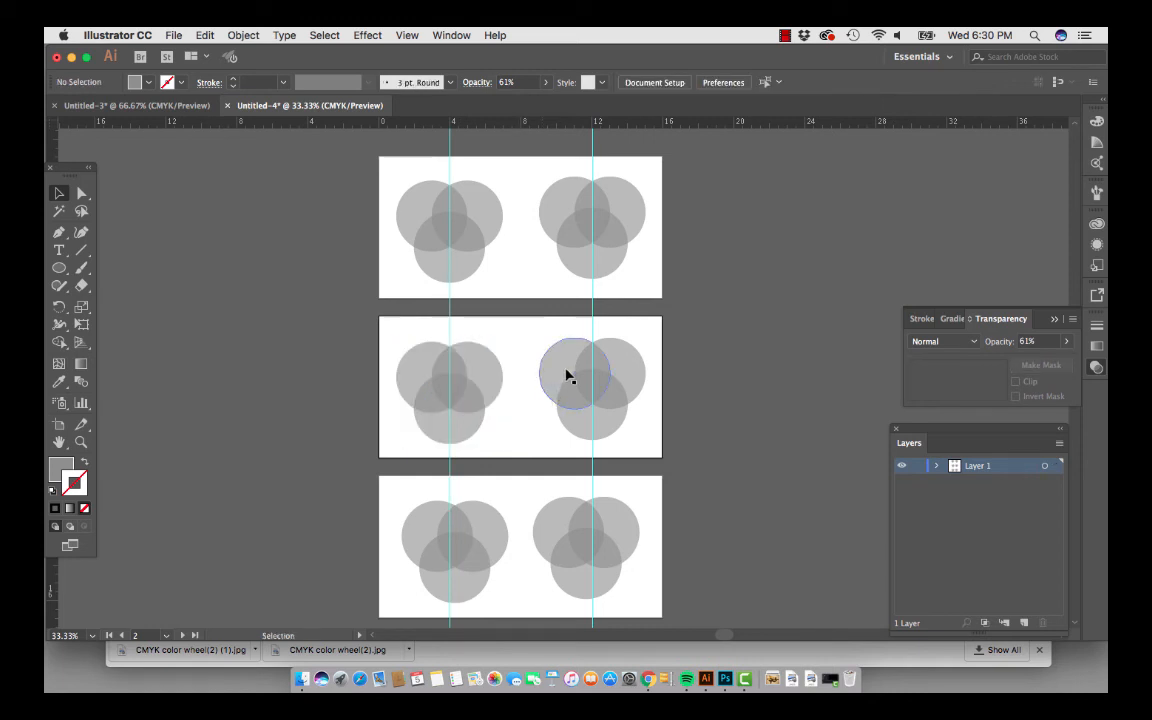
click(566, 377)
shift+click(625, 364)
shift+click(616, 418)
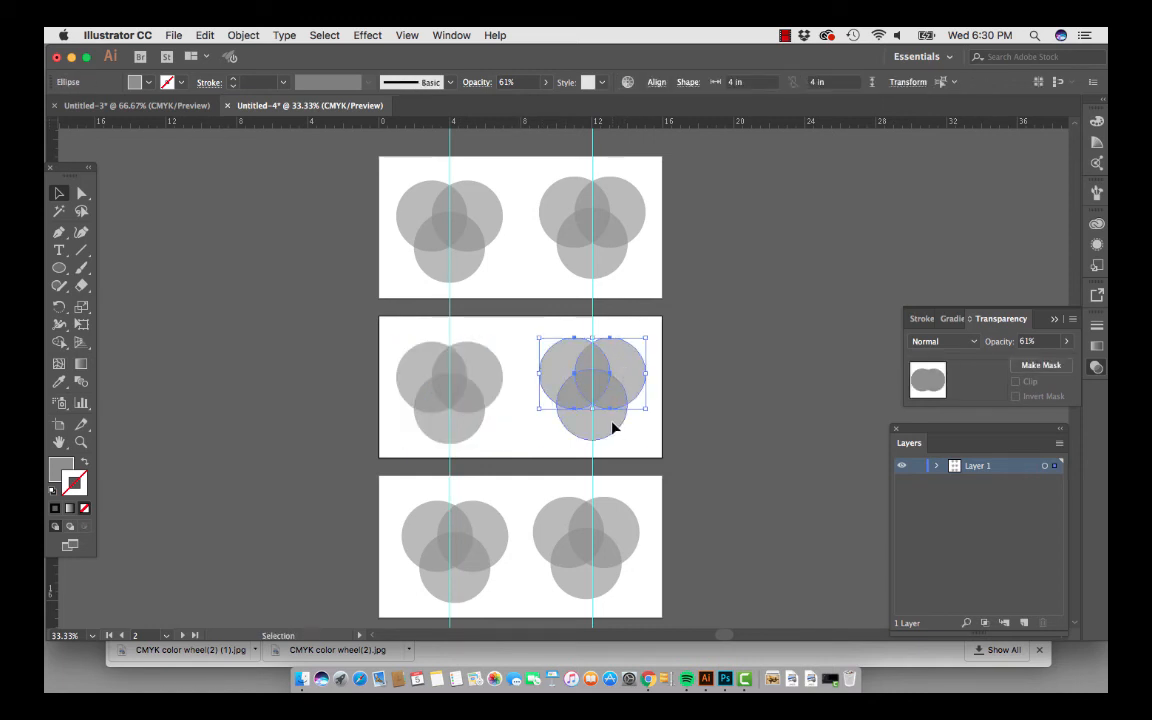
click(628, 474)
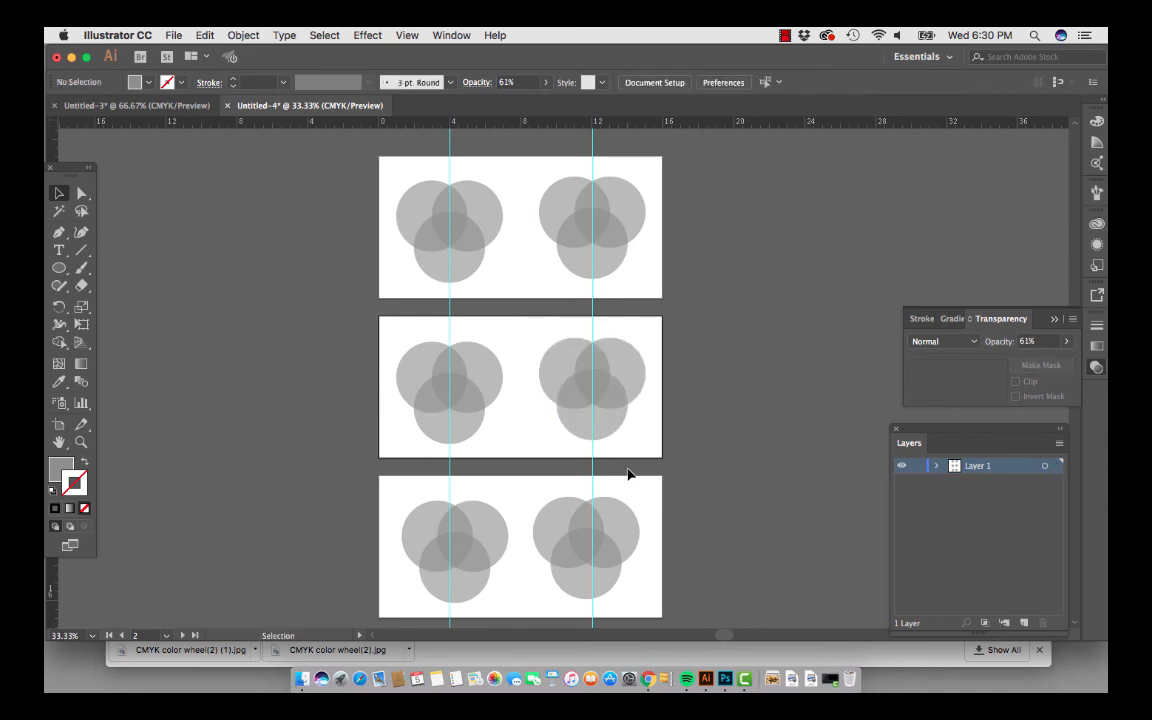
- Center the third artboard's left cluster on the 4 in guide and its right cluster on the 12 in guide
click(418, 532)
shift+click(495, 523)
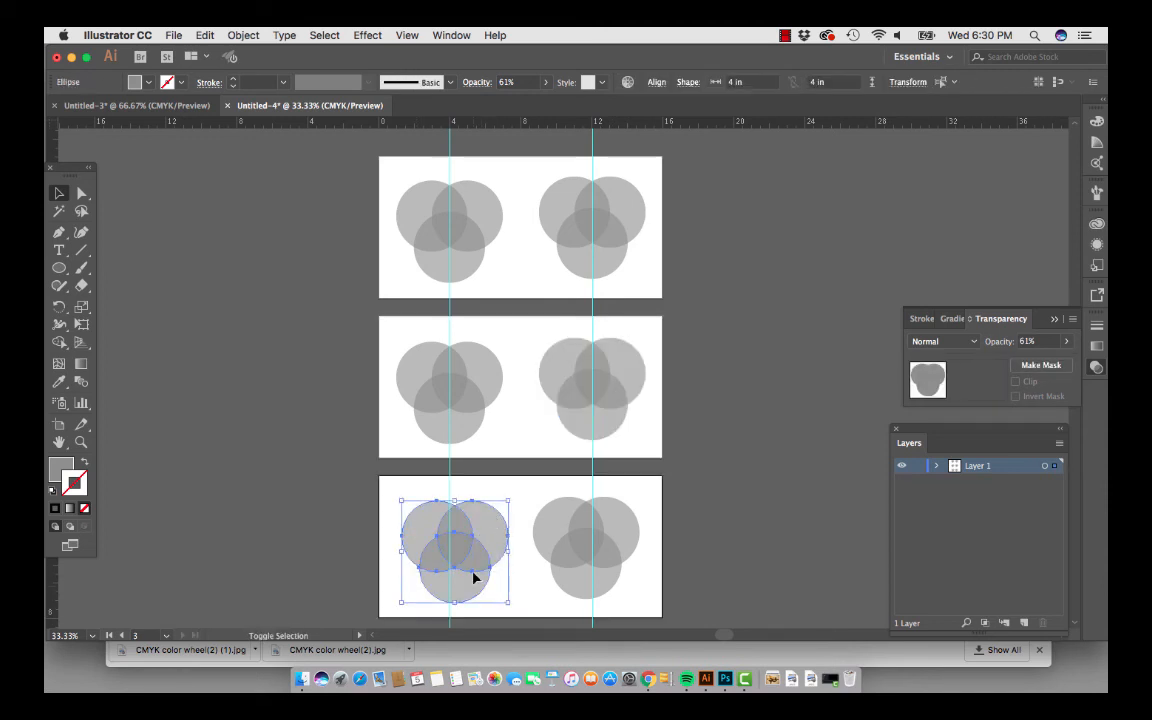
shift+click(473, 582)
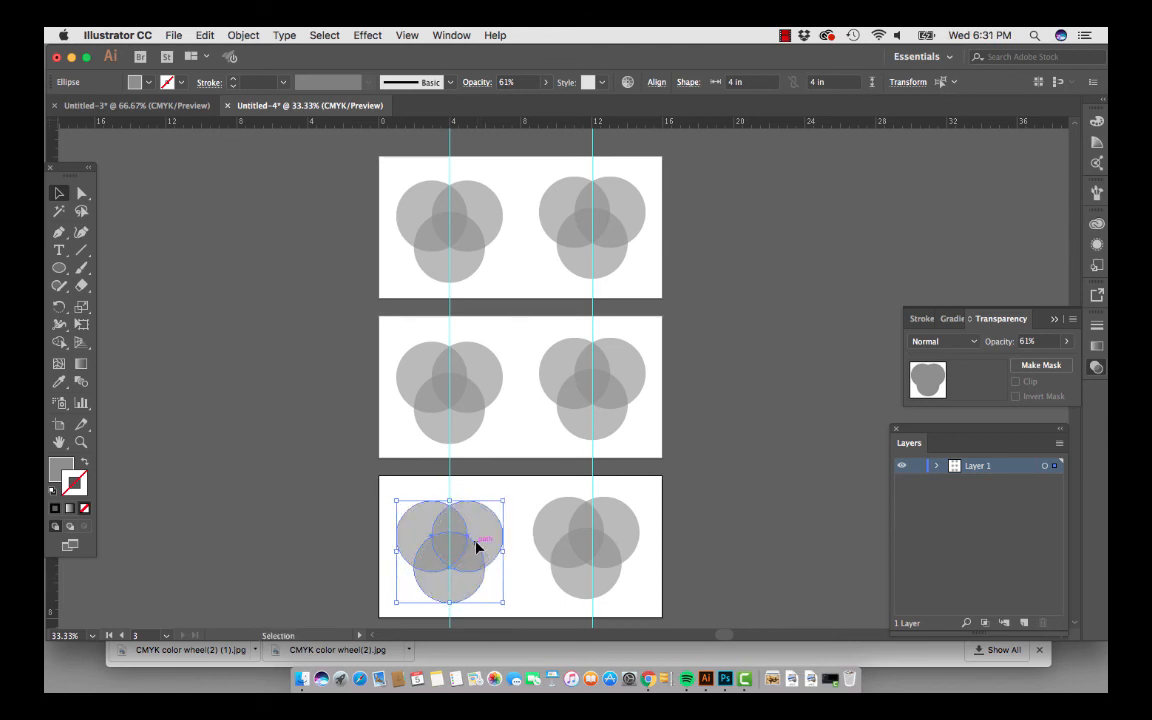
click(517, 545)
click(545, 533)
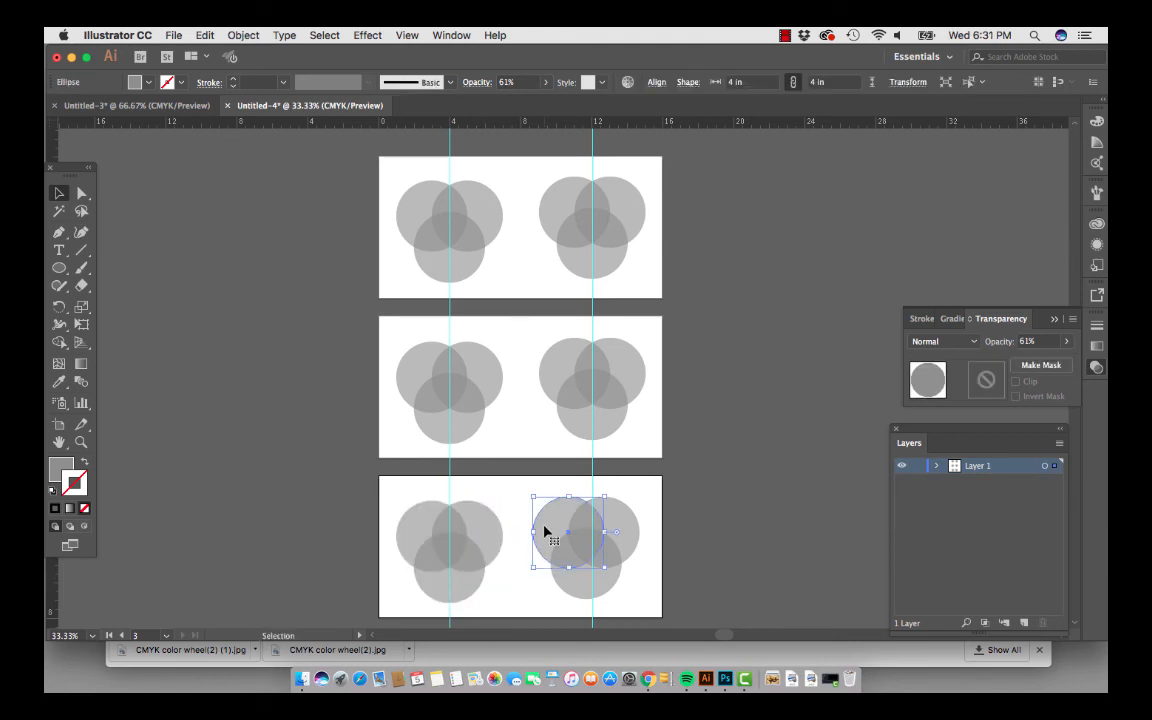
shift+click(625, 540)
shift+click(612, 588)
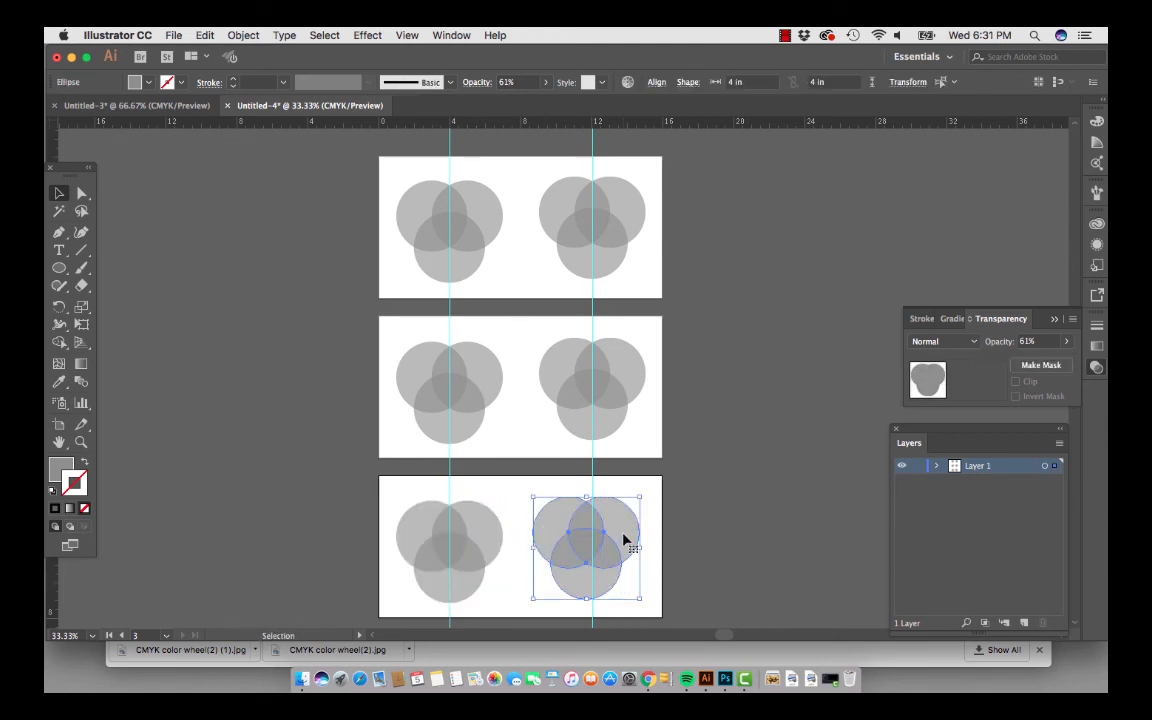
drag(627, 538, 648, 535)
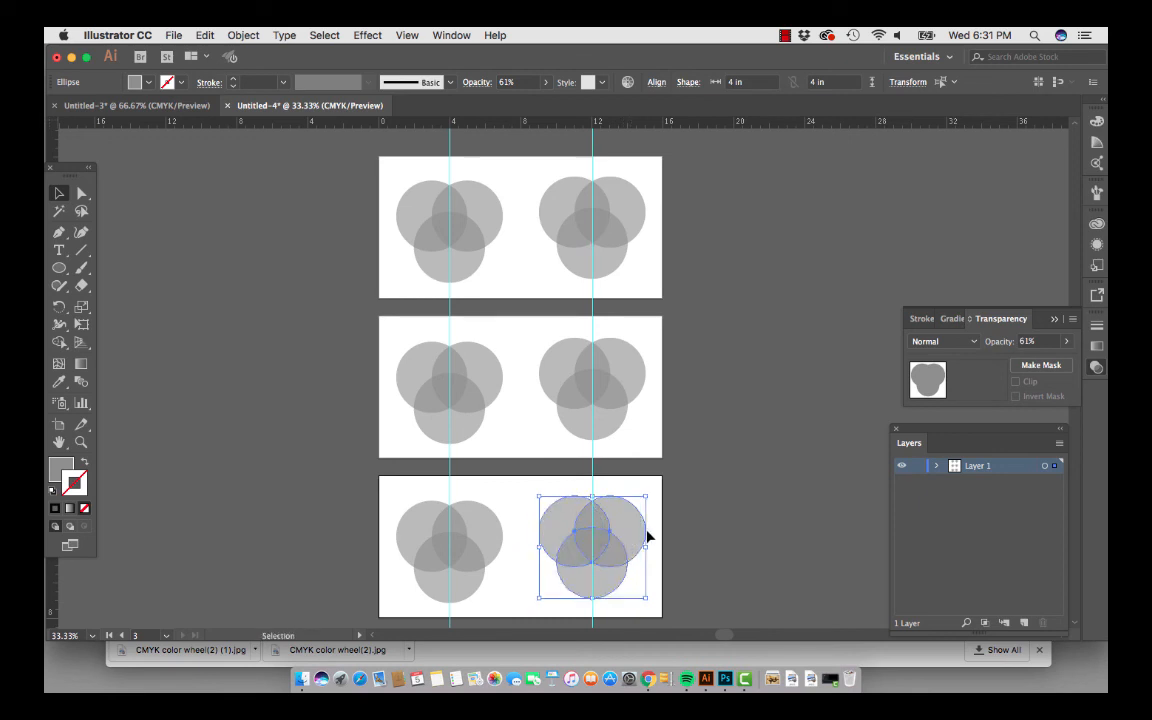
click(666, 542)
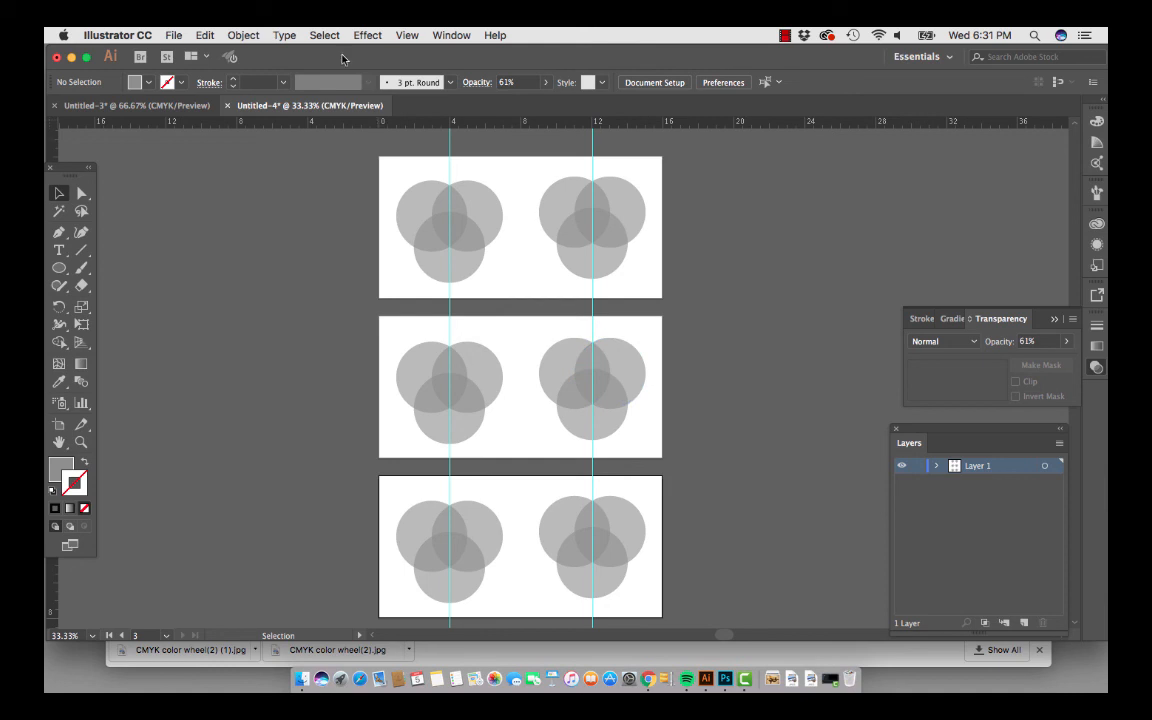
- Hide the vertical ruler guides across the three artboards
click(409, 35)
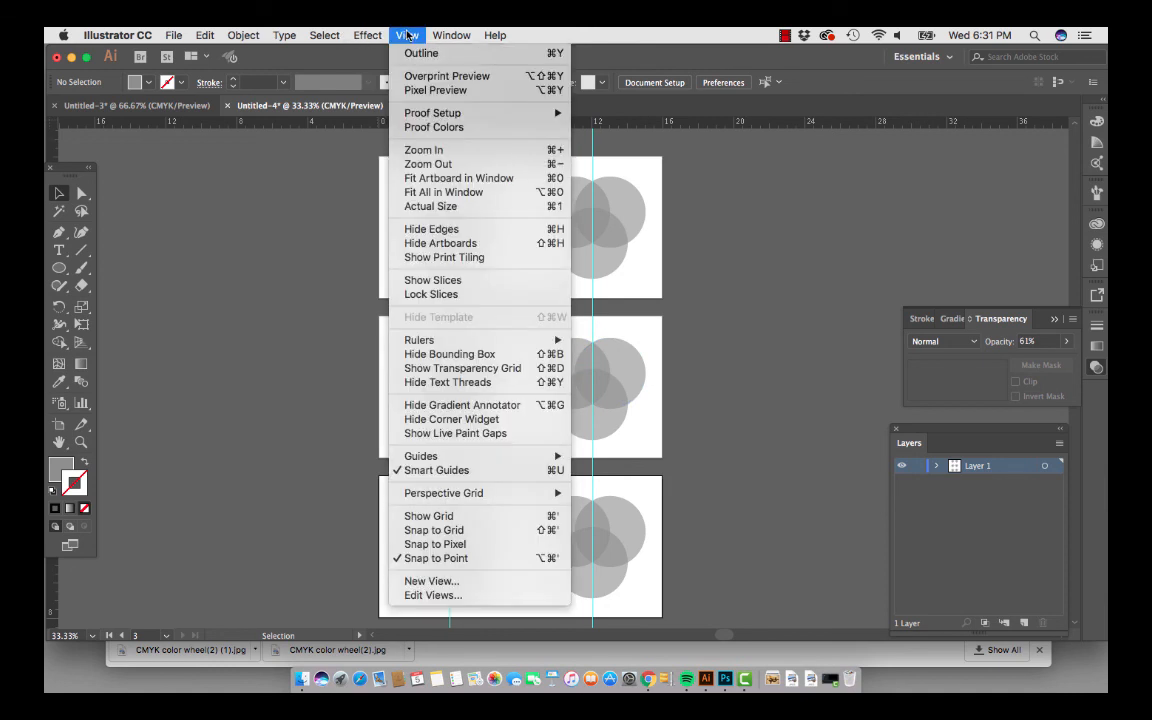
mouse_move(422, 459)
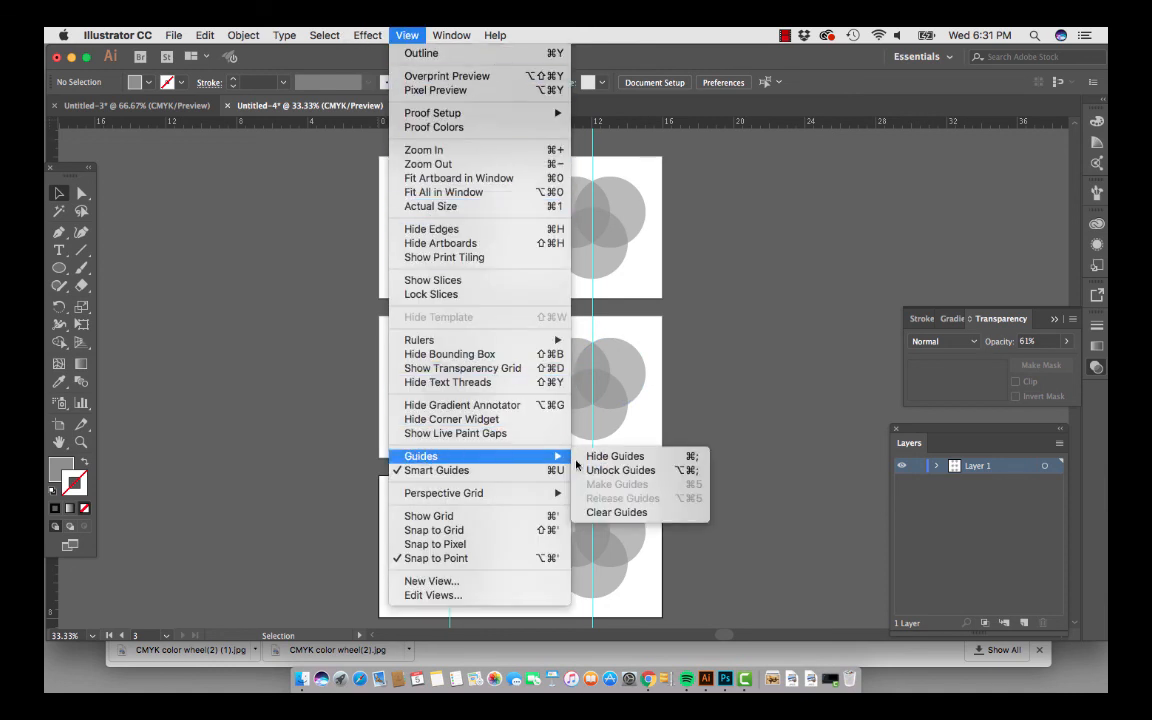
click(612, 456)
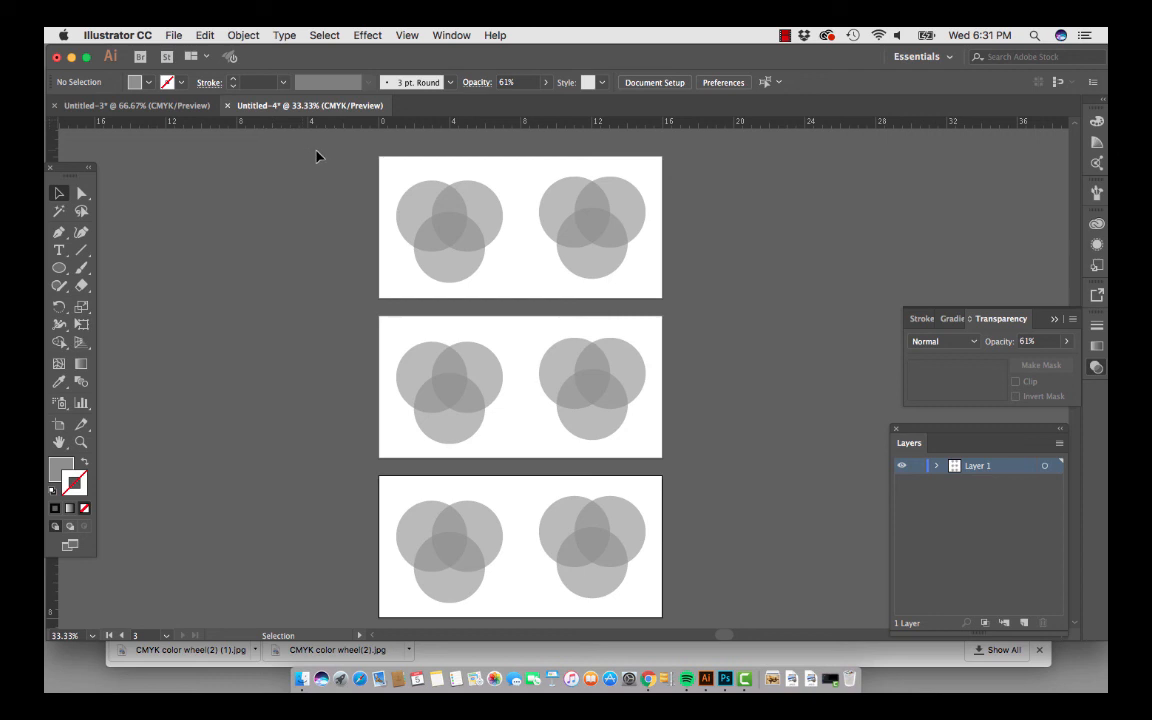
- Flatten the transparency of all the overlapping circles on the three artboards
drag(316, 156, 702, 584)
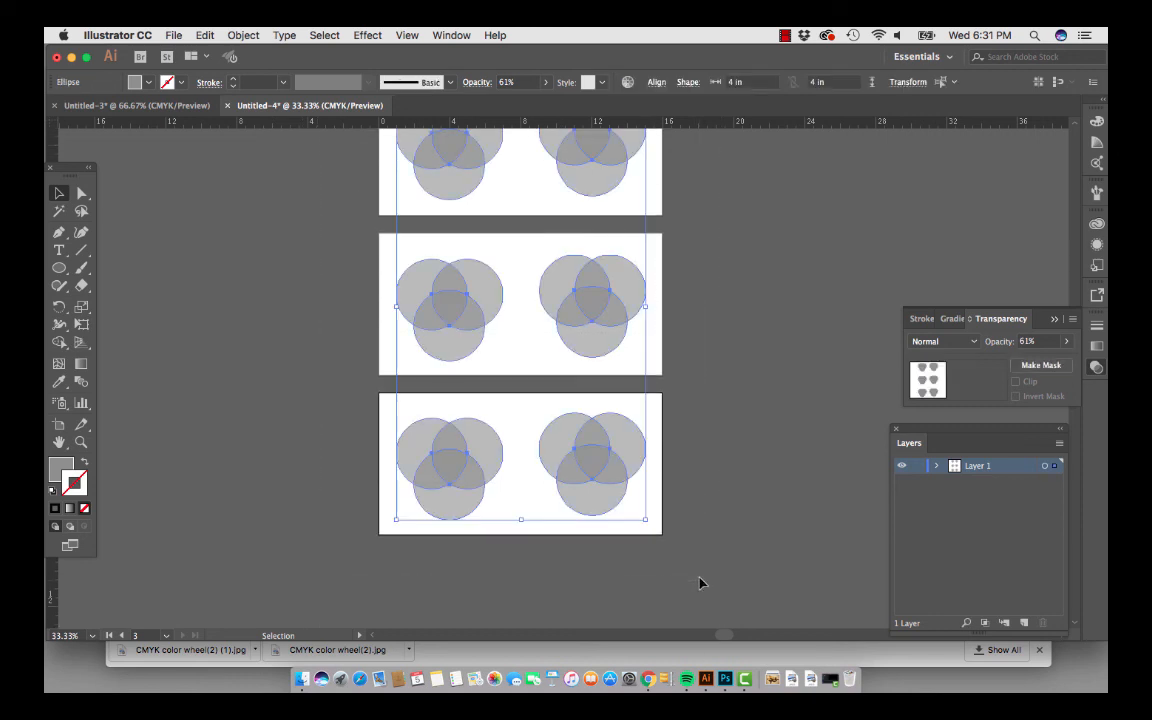
click(233, 38)
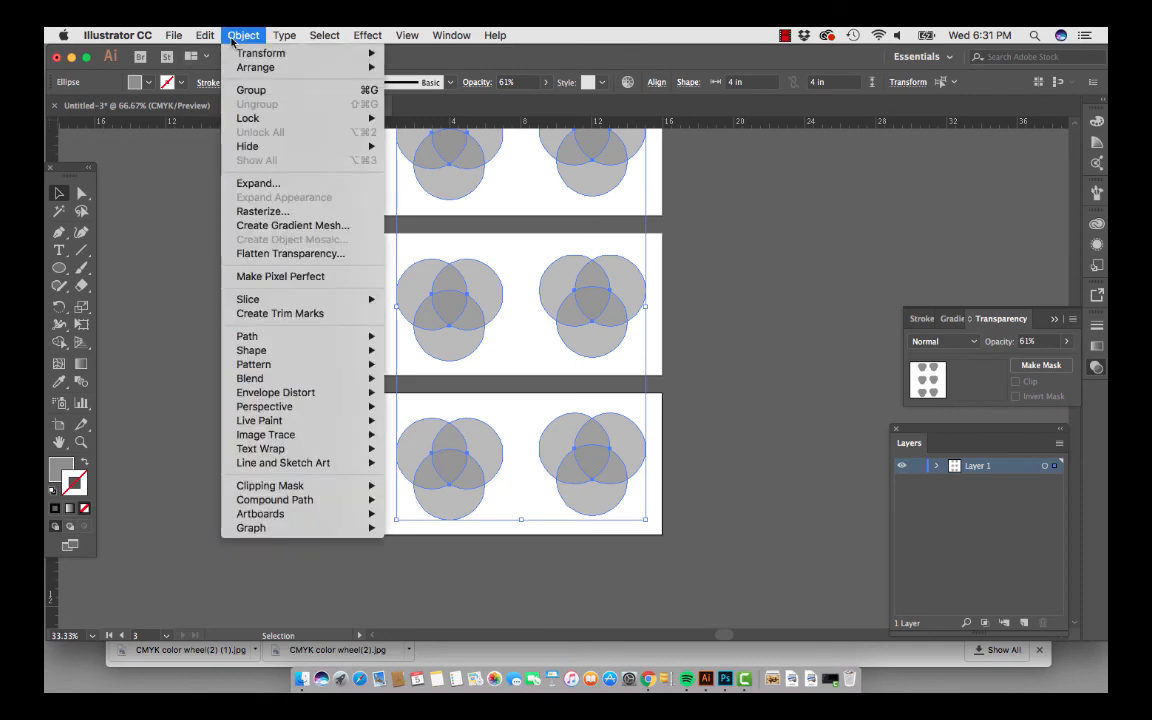
click(264, 253)
click(676, 464)
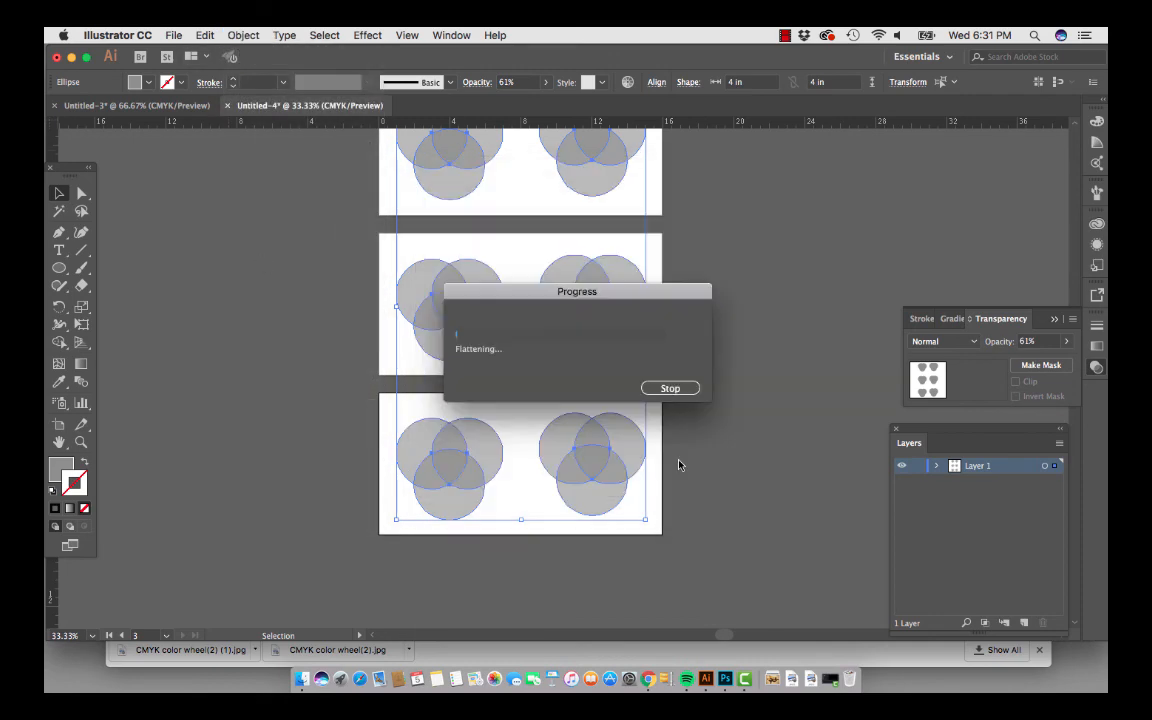
- Ungroup the flattened circle artwork into separate shapes and clear the selection
click(238, 35)
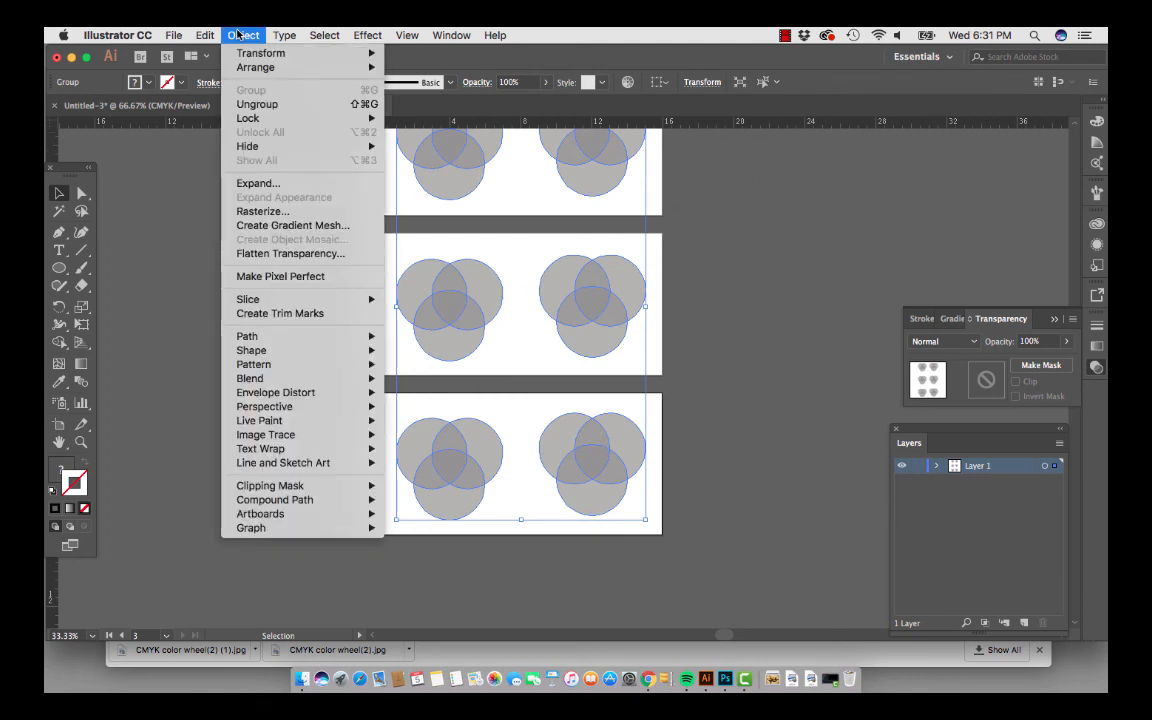
click(256, 104)
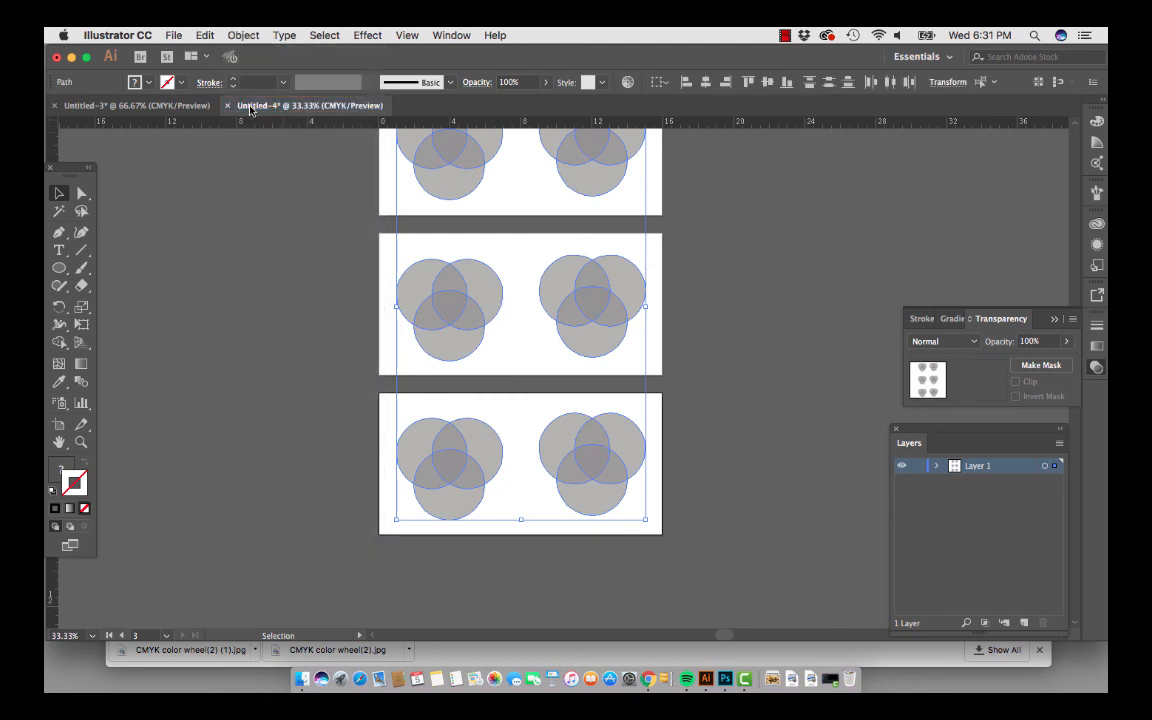
click(265, 230)
scroll(265, 231, up, 2)
scroll(265, 231, down, 1)
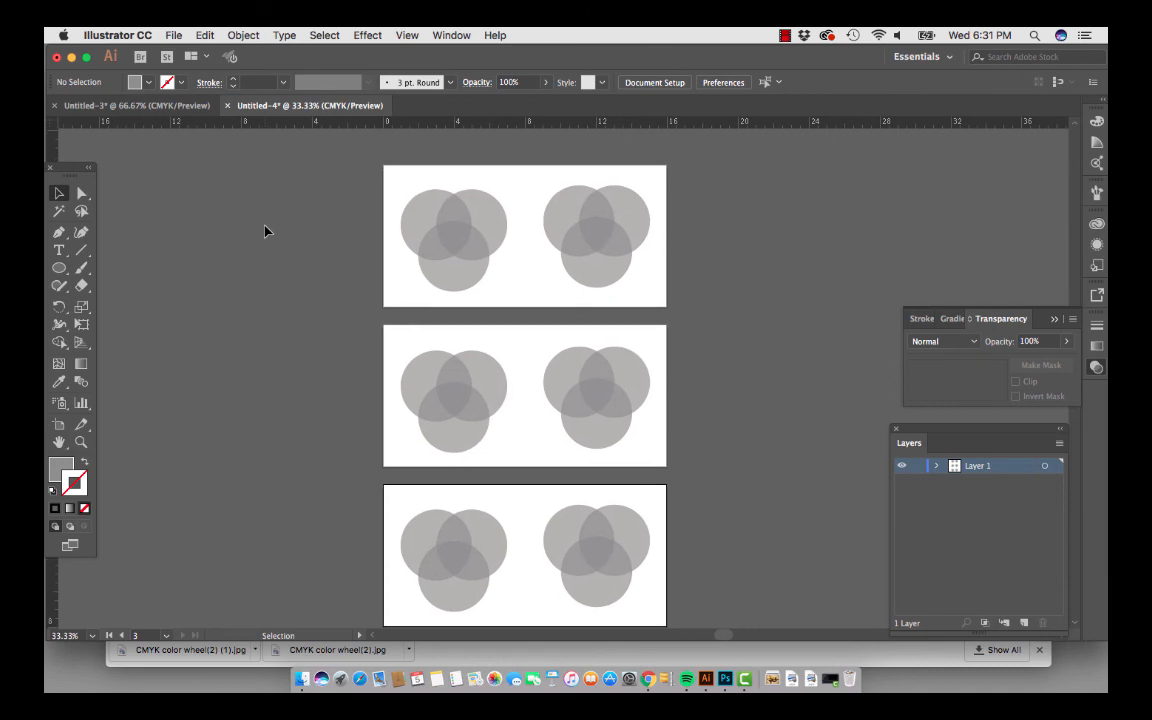